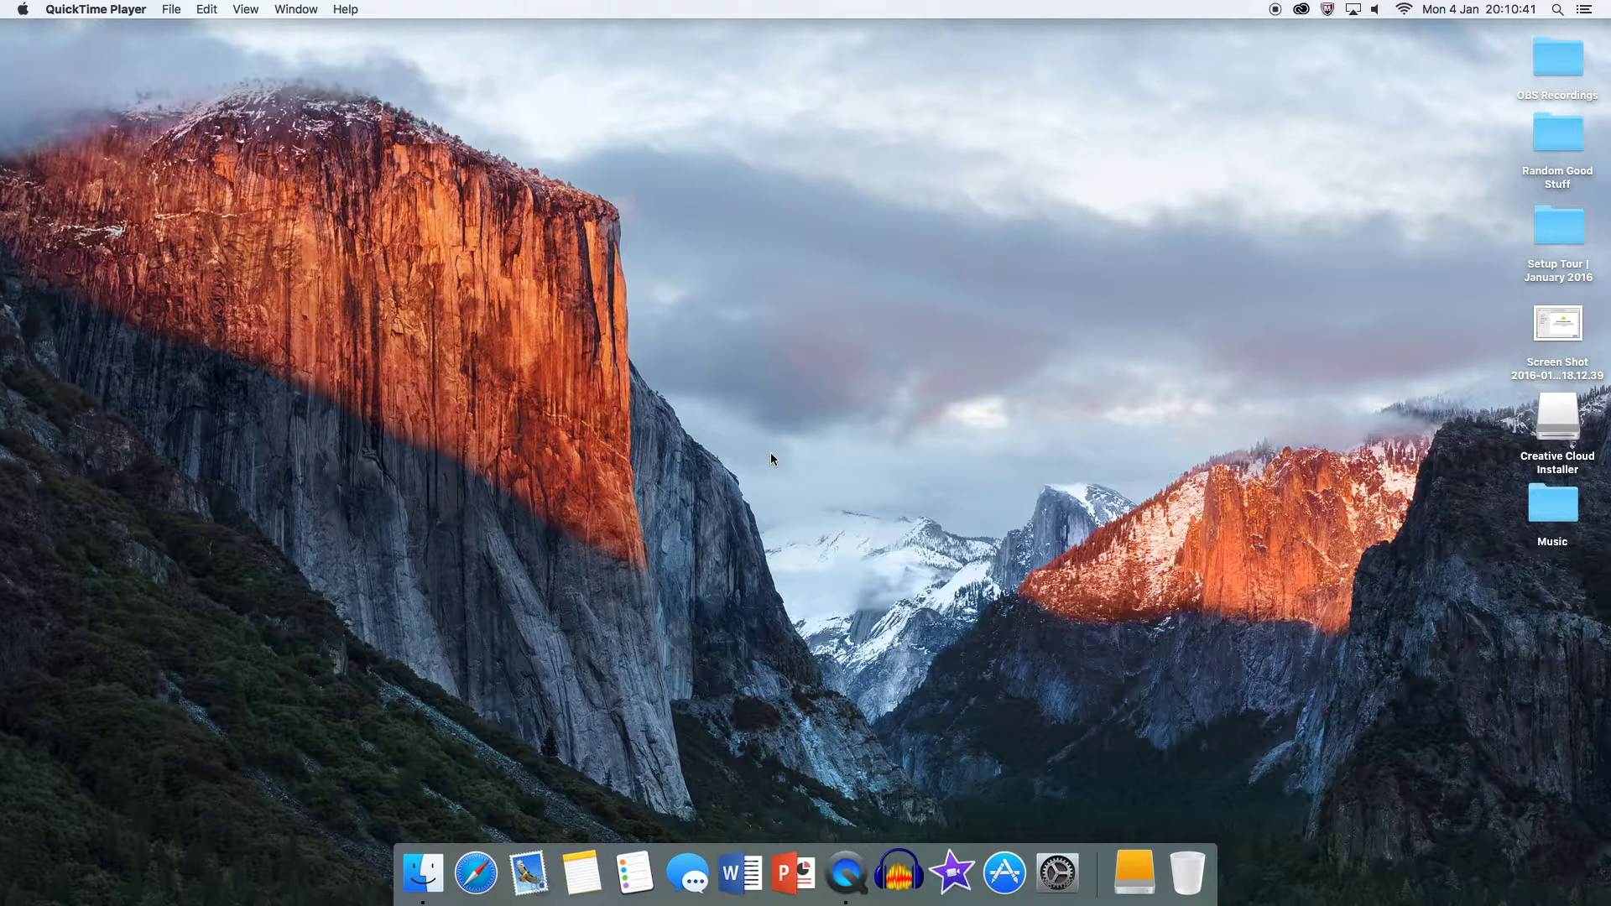
Step: Search the App Store for 'send anywhere' to find Send Anywhere (File Transfer)
click(1016, 879)
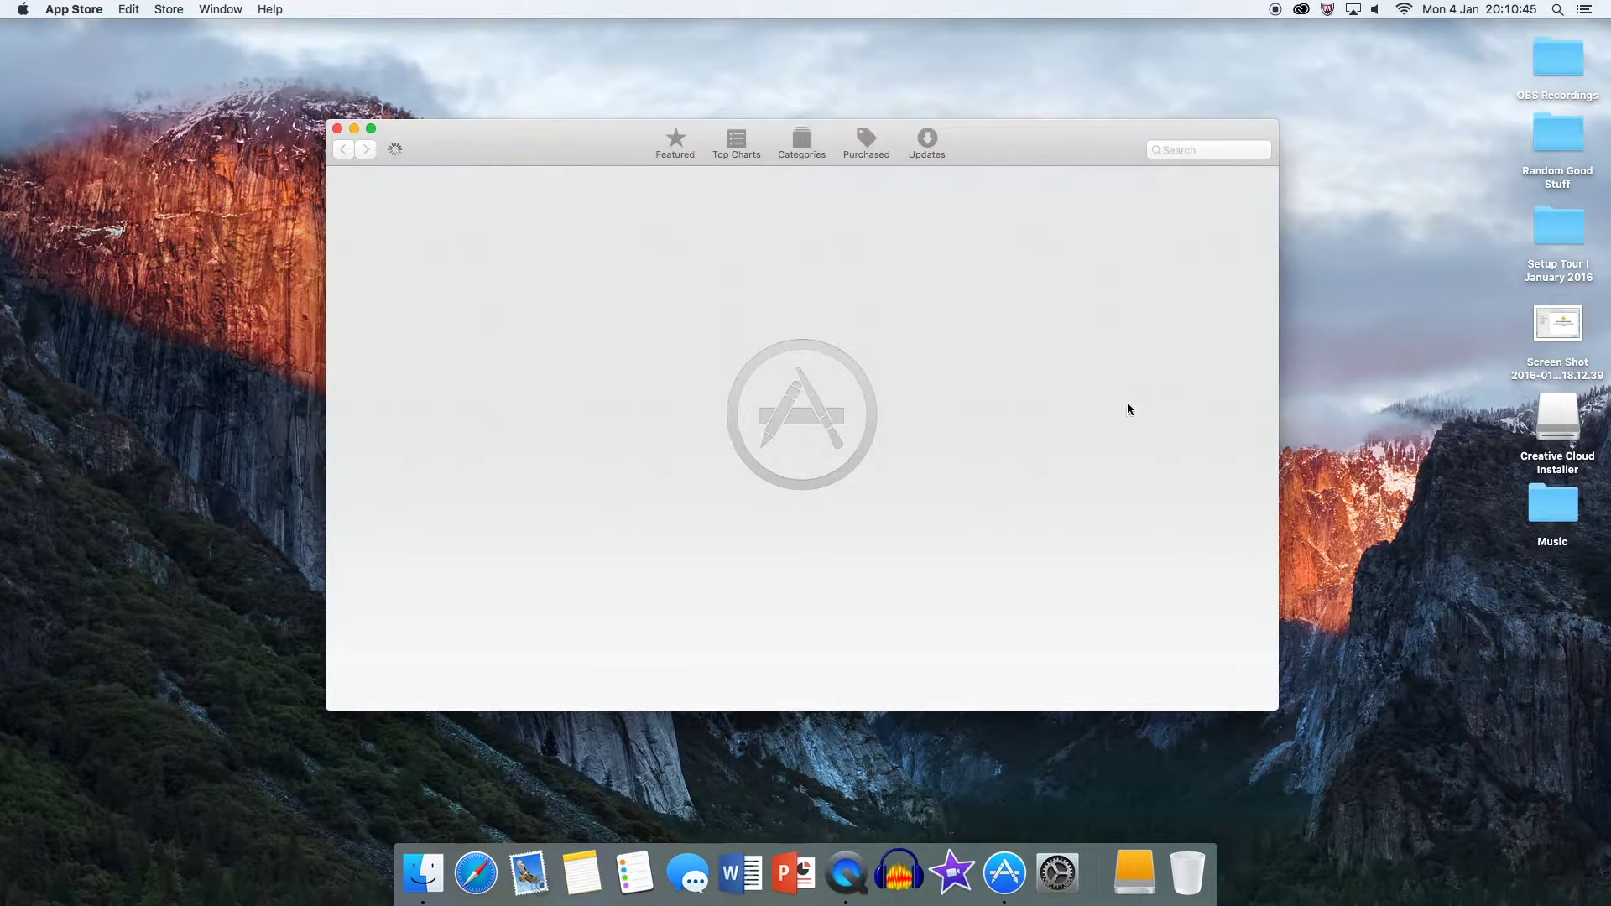
click(1189, 149)
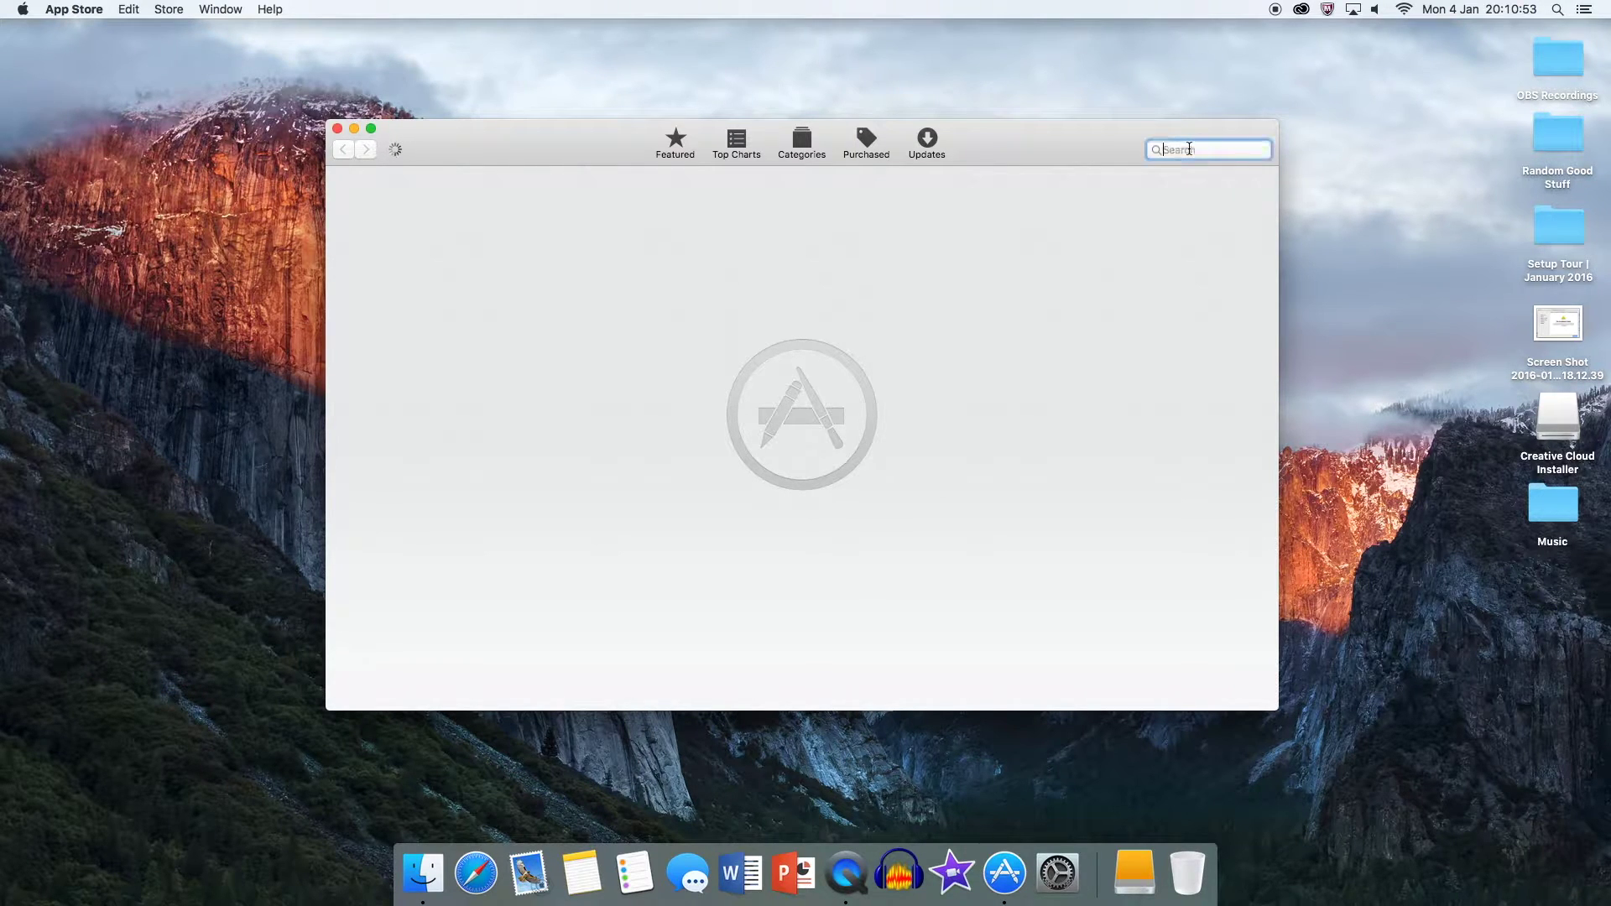
text(send)
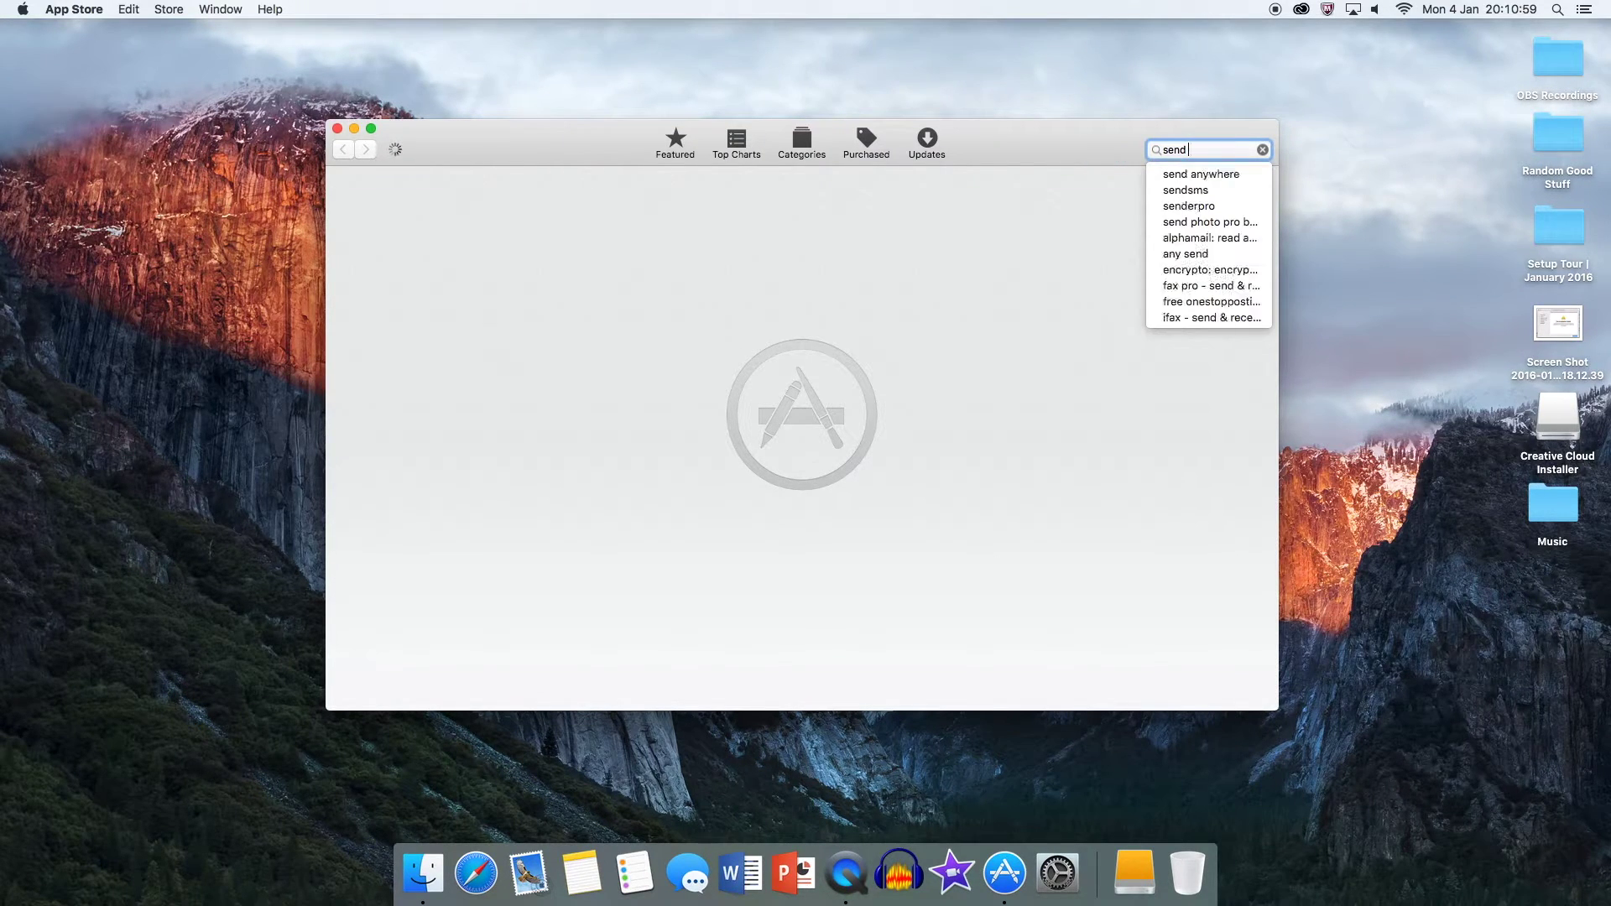
text( anywhere)
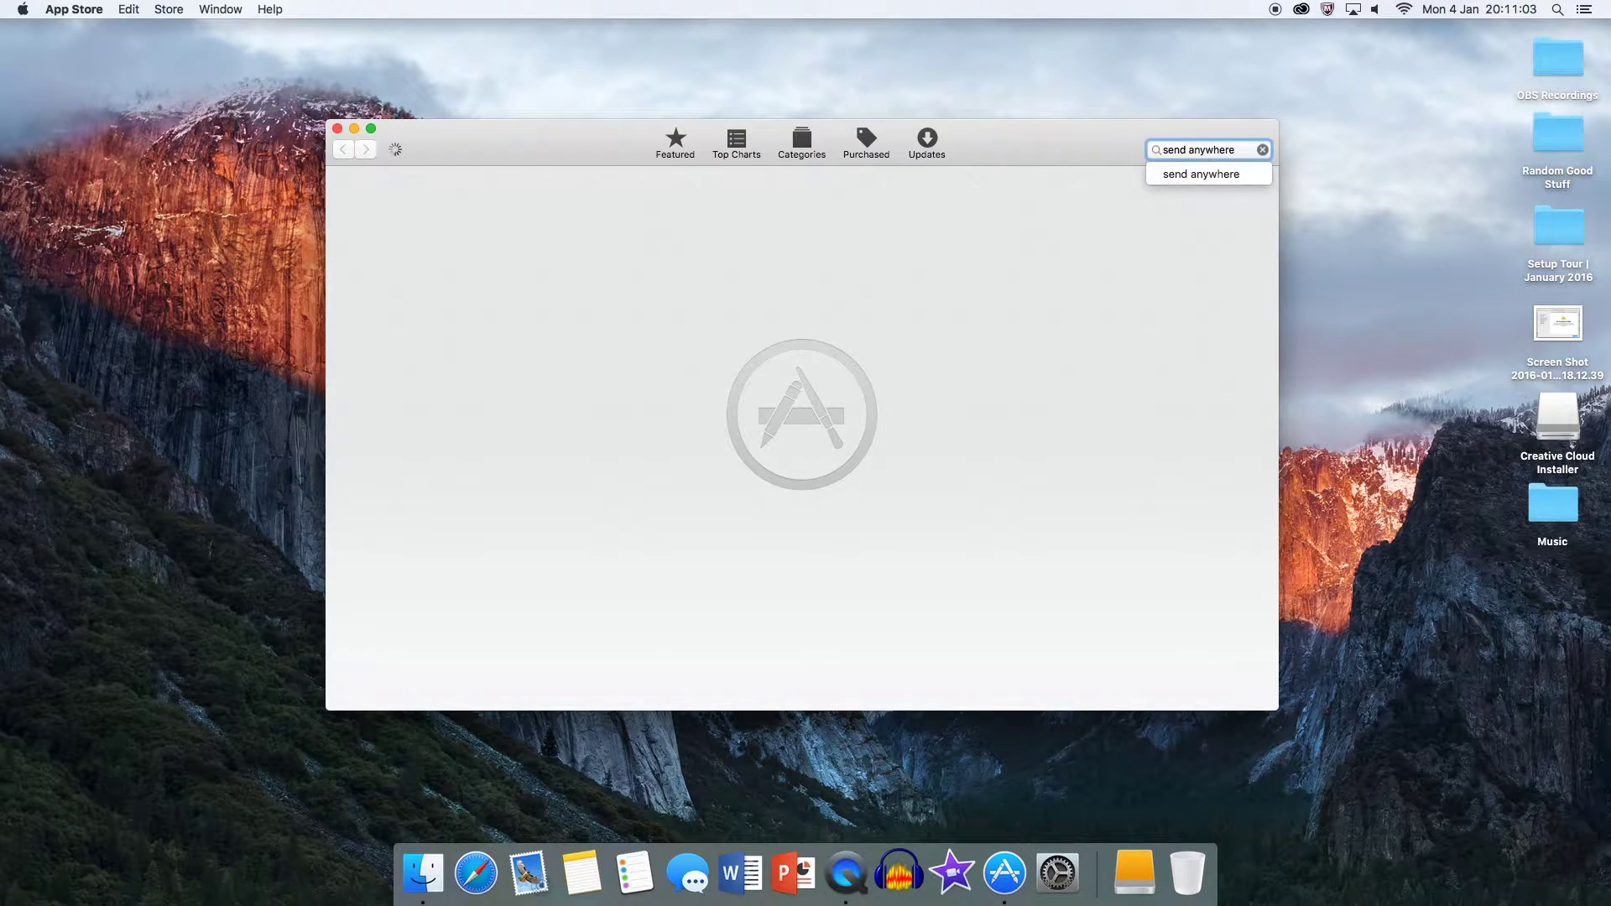
key(Return)
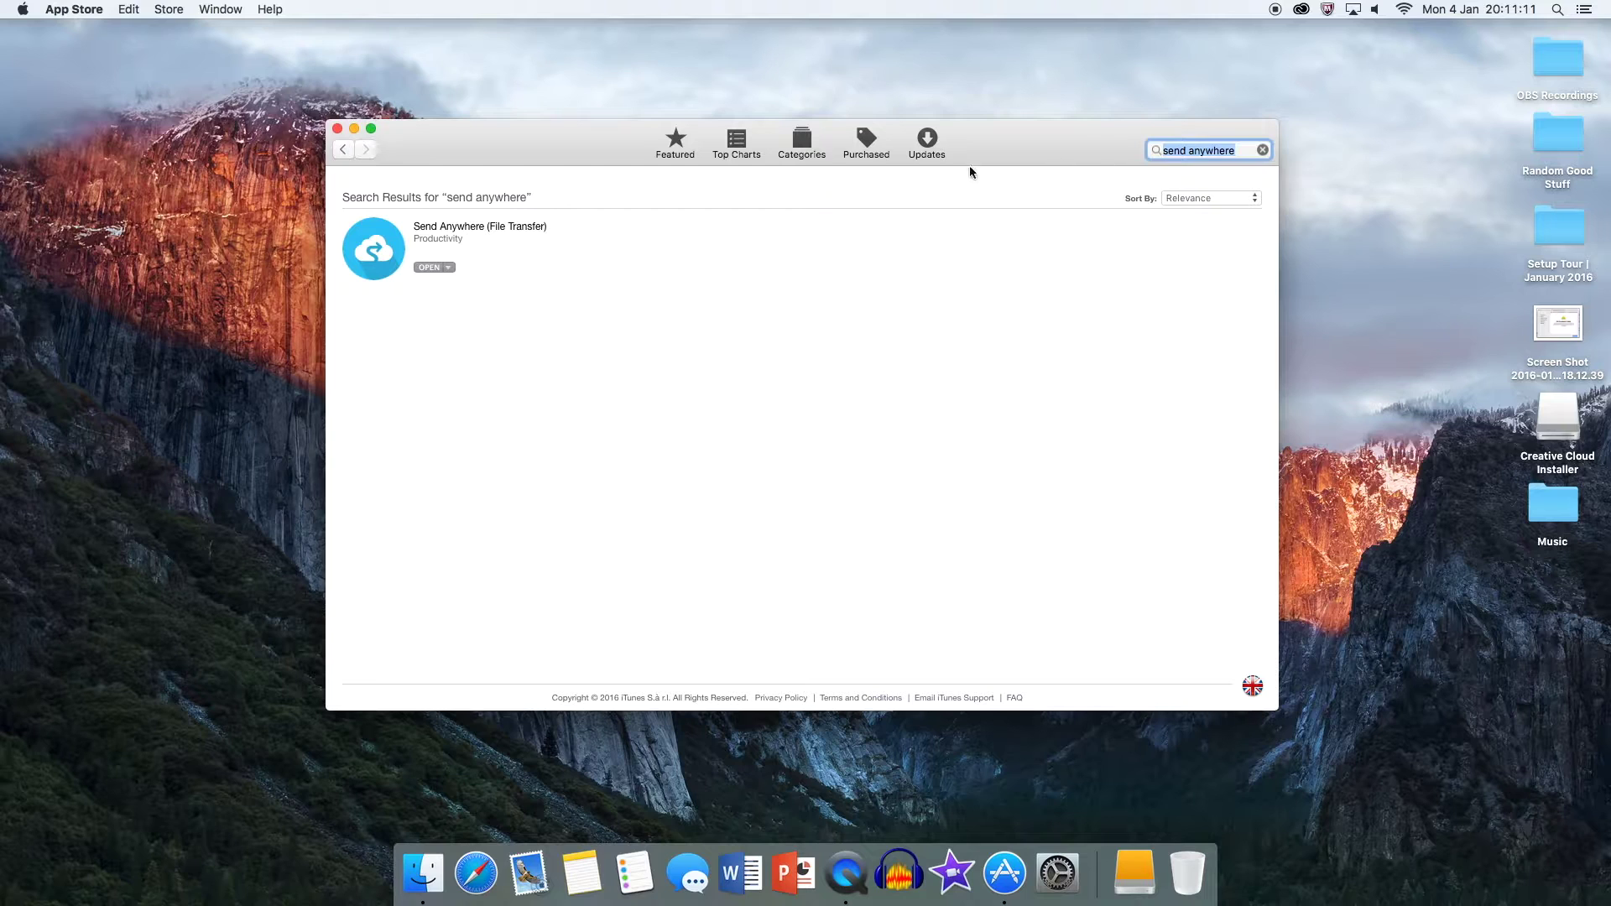
Step: Open the Send Anywhere (File Transfer) page in full screen and copy its store link
click(533, 227)
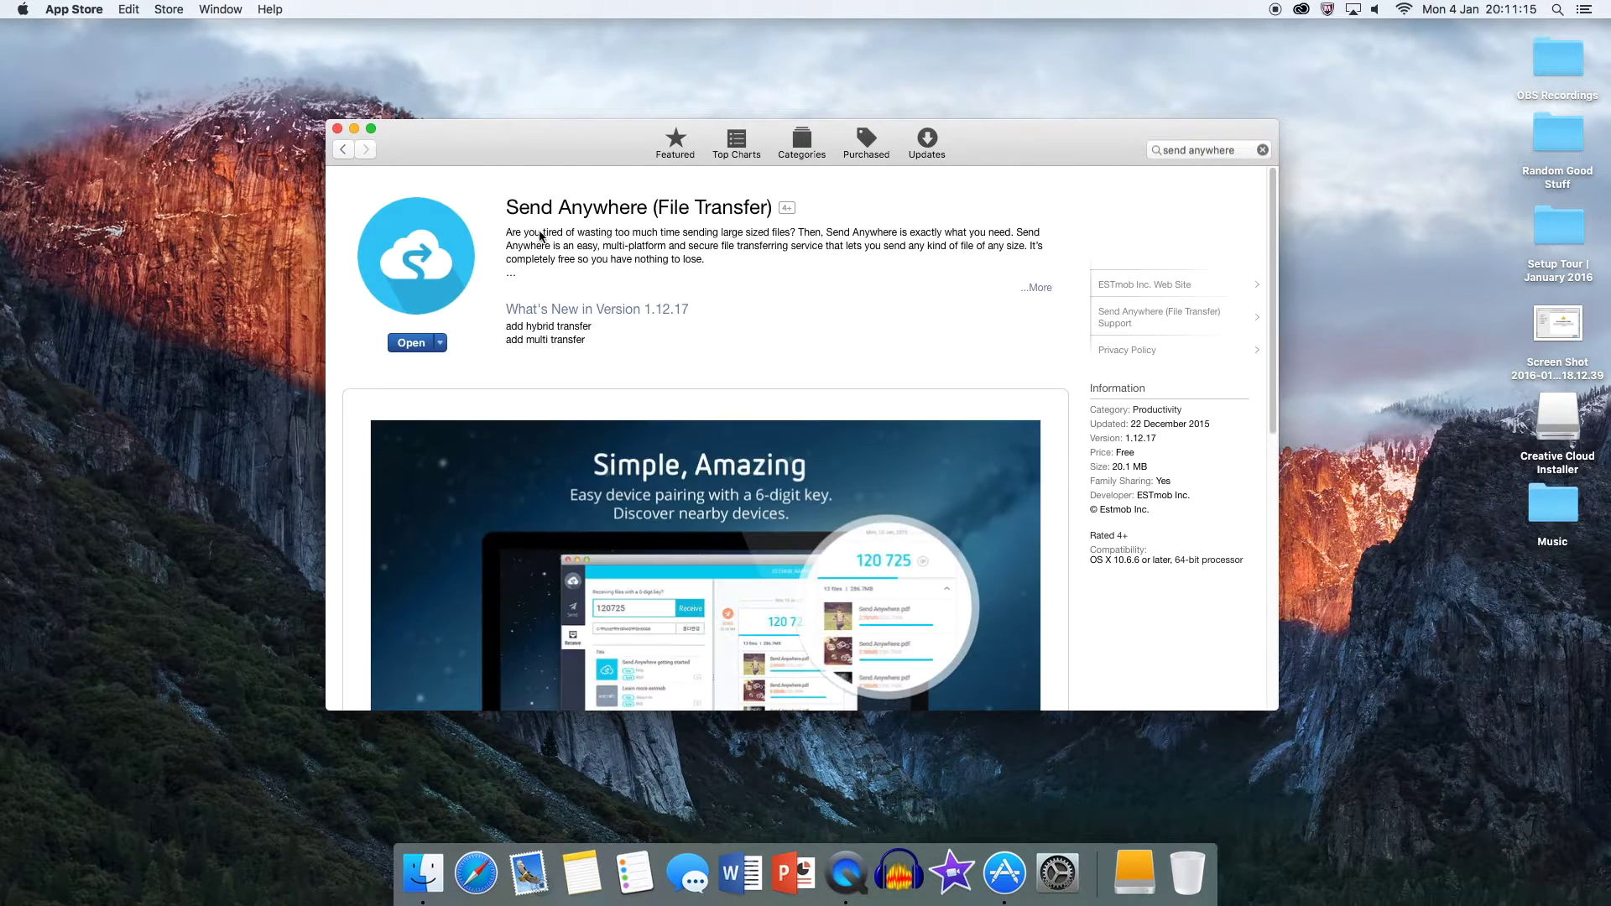
click(371, 128)
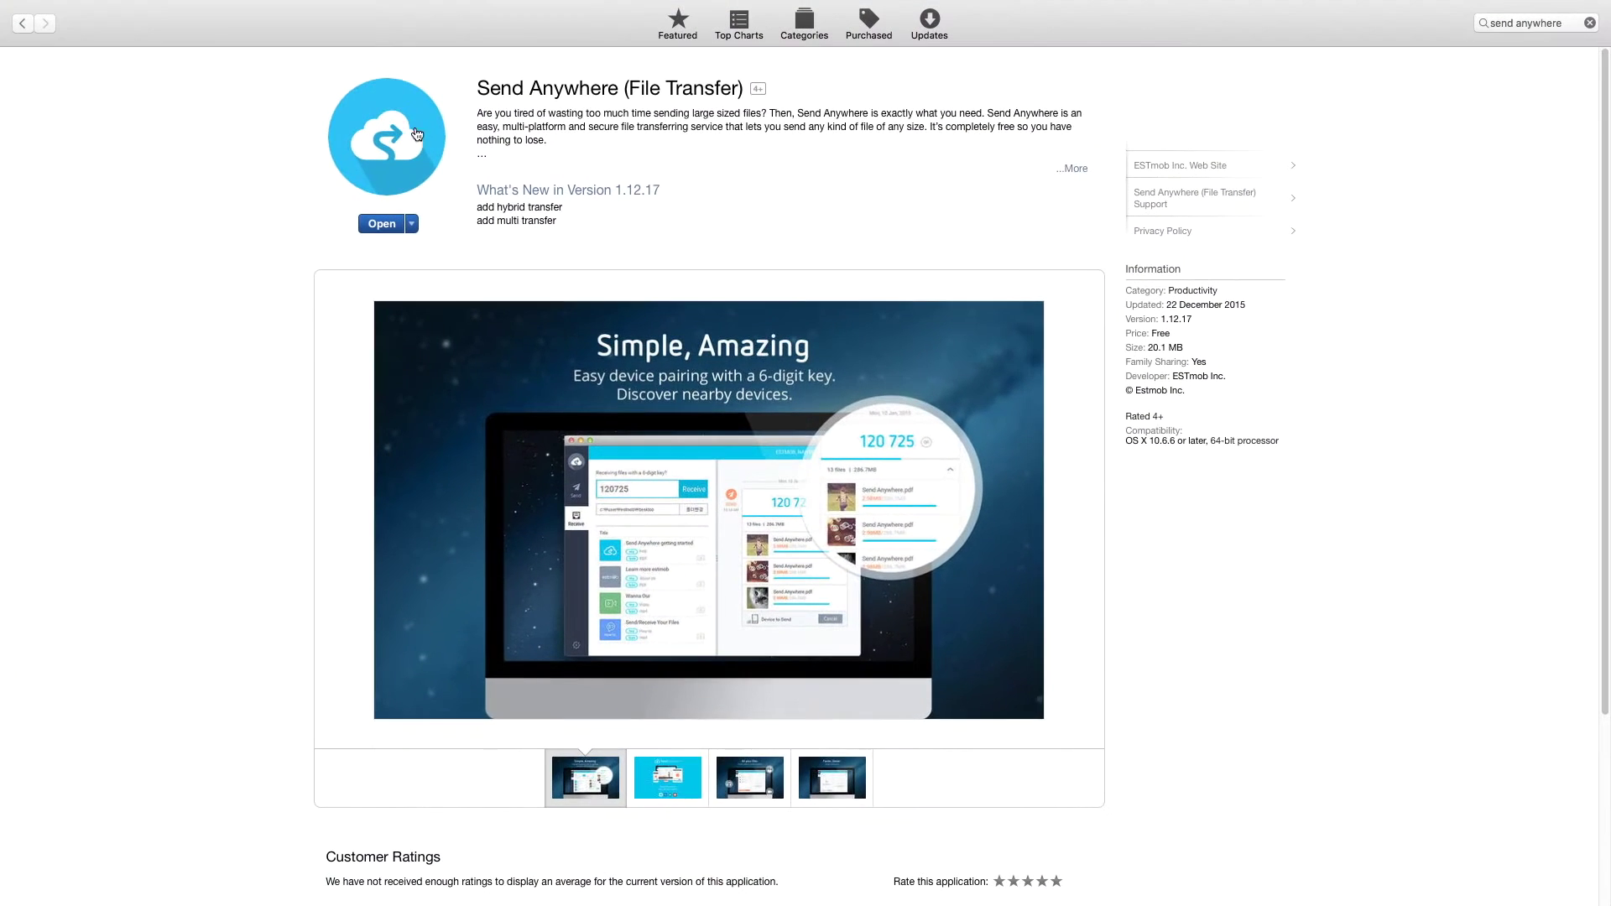
click(411, 227)
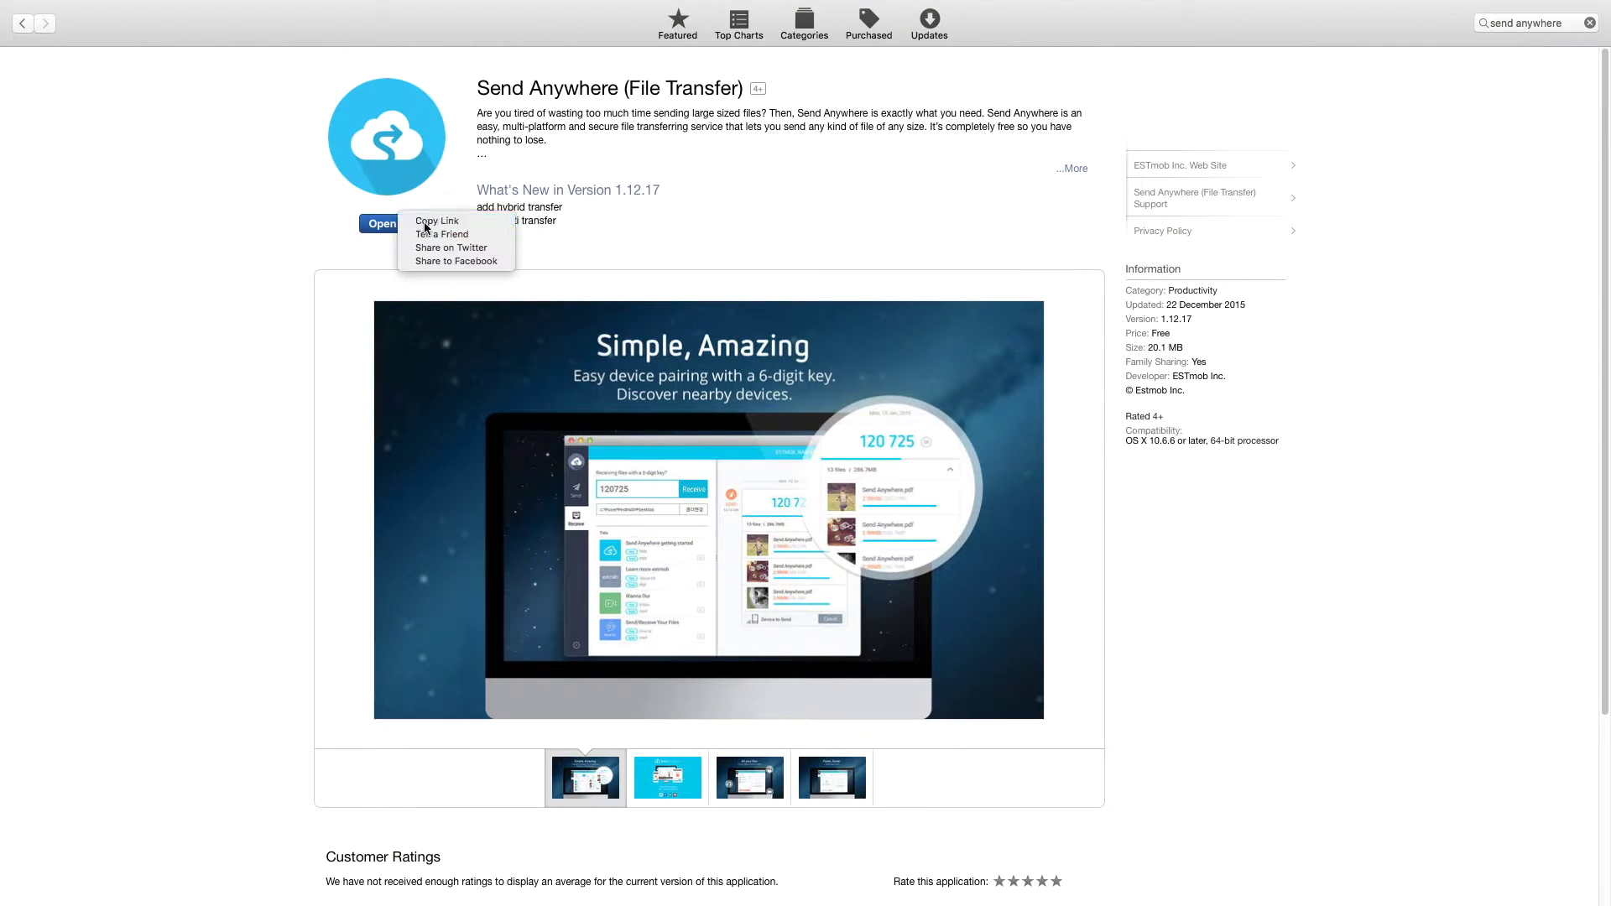
click(396, 233)
Step: Exit full screen and close the App Store window
drag(1604, 223, 1603, 99)
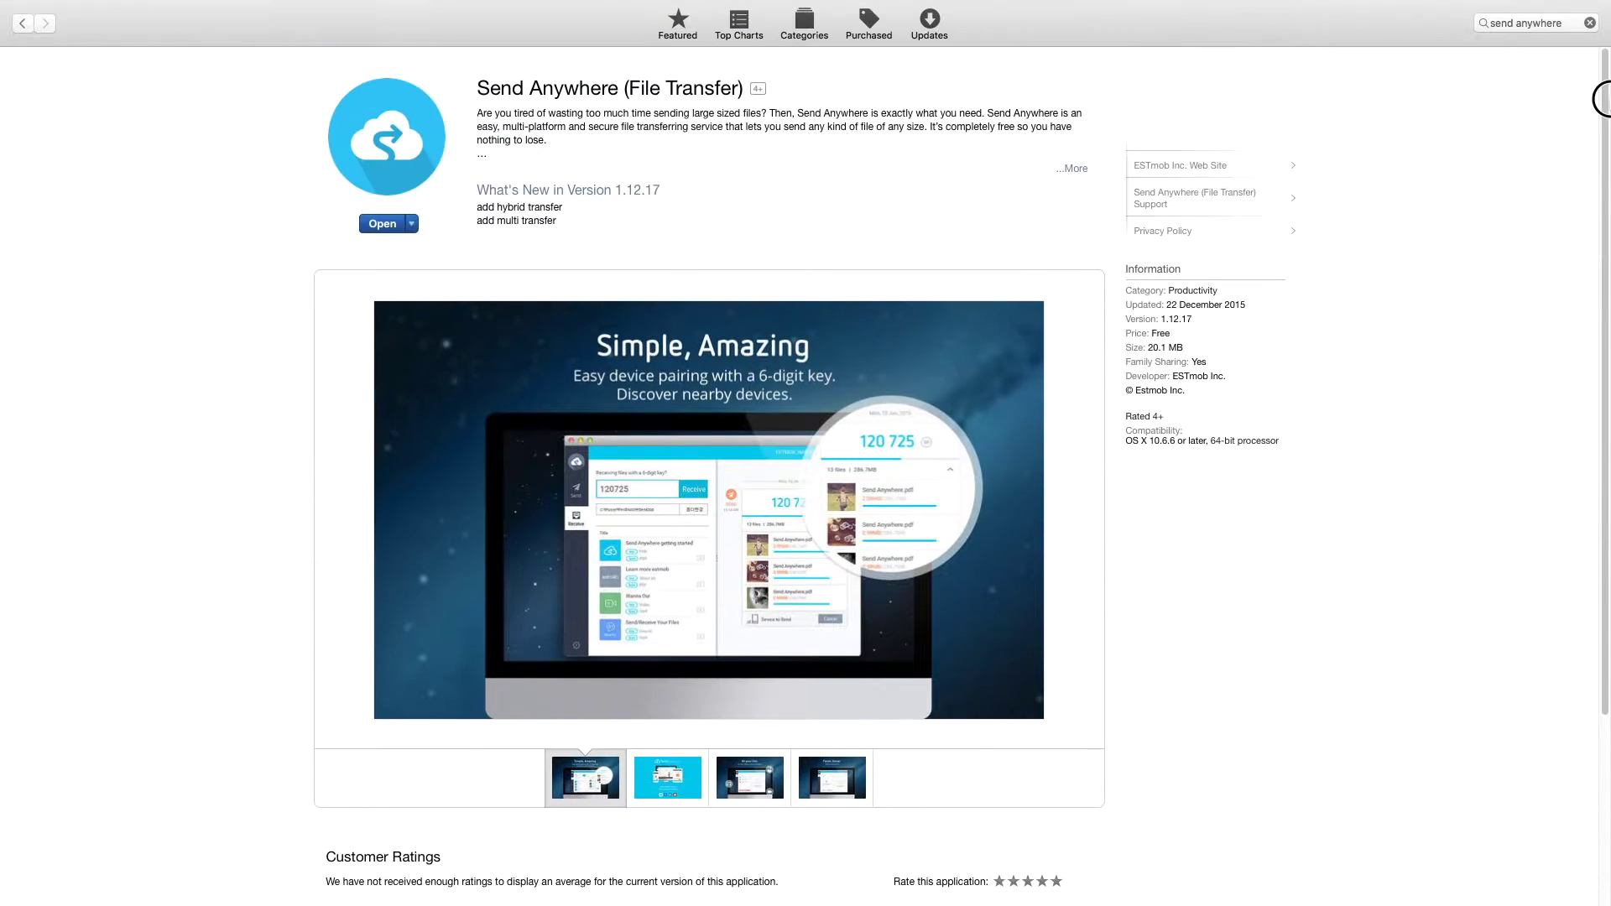
mouse_move(480, 6)
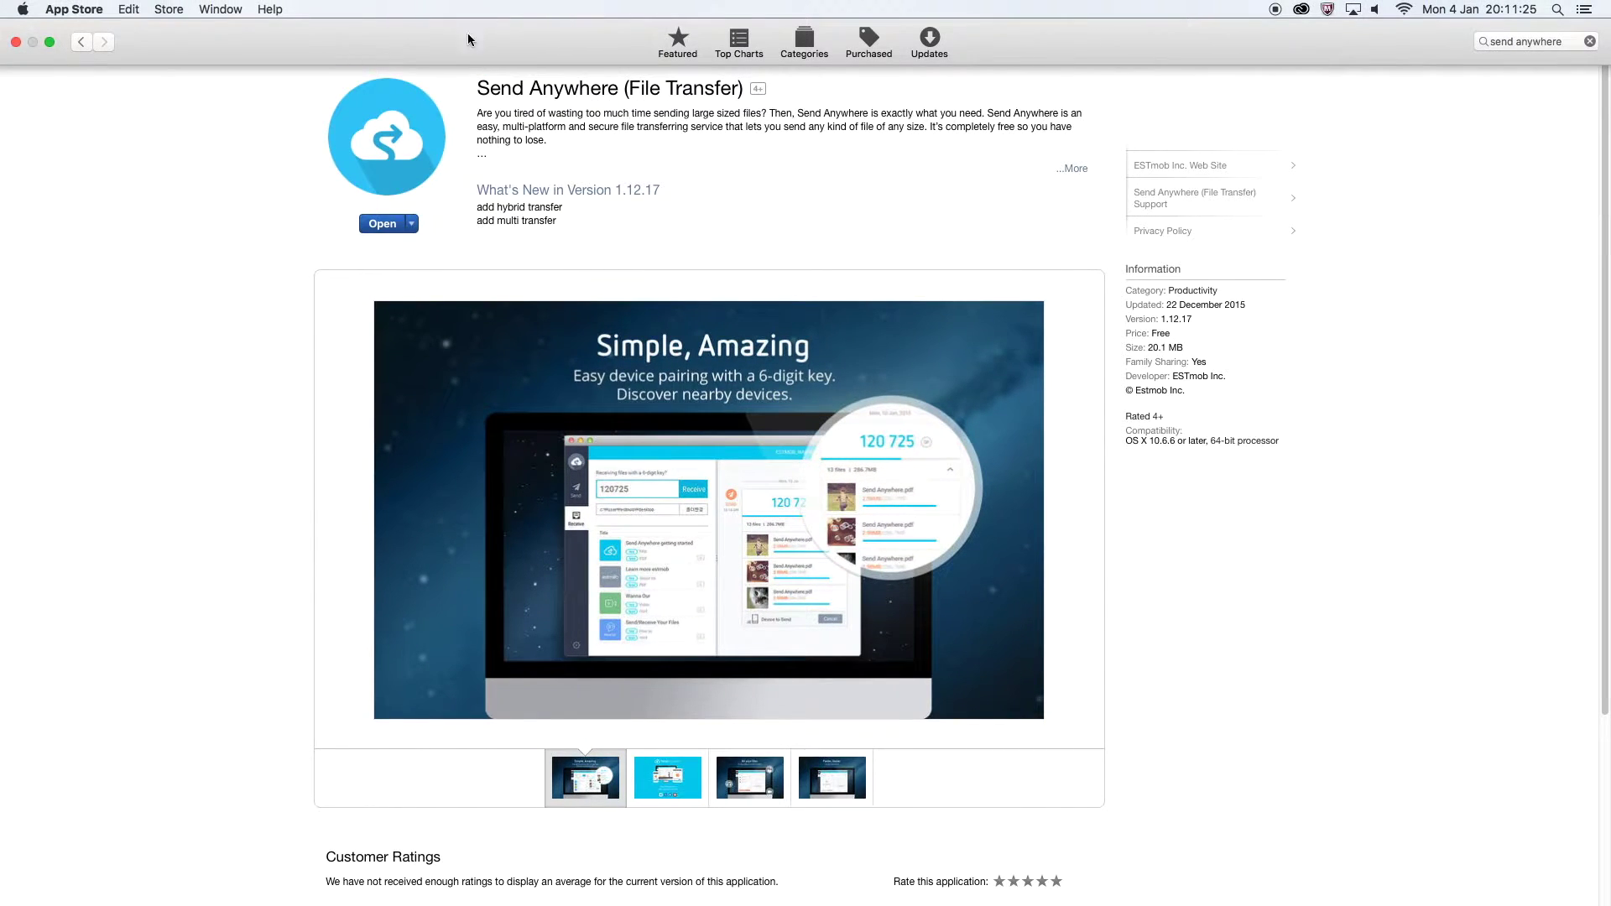
key(ctrl+super+f)
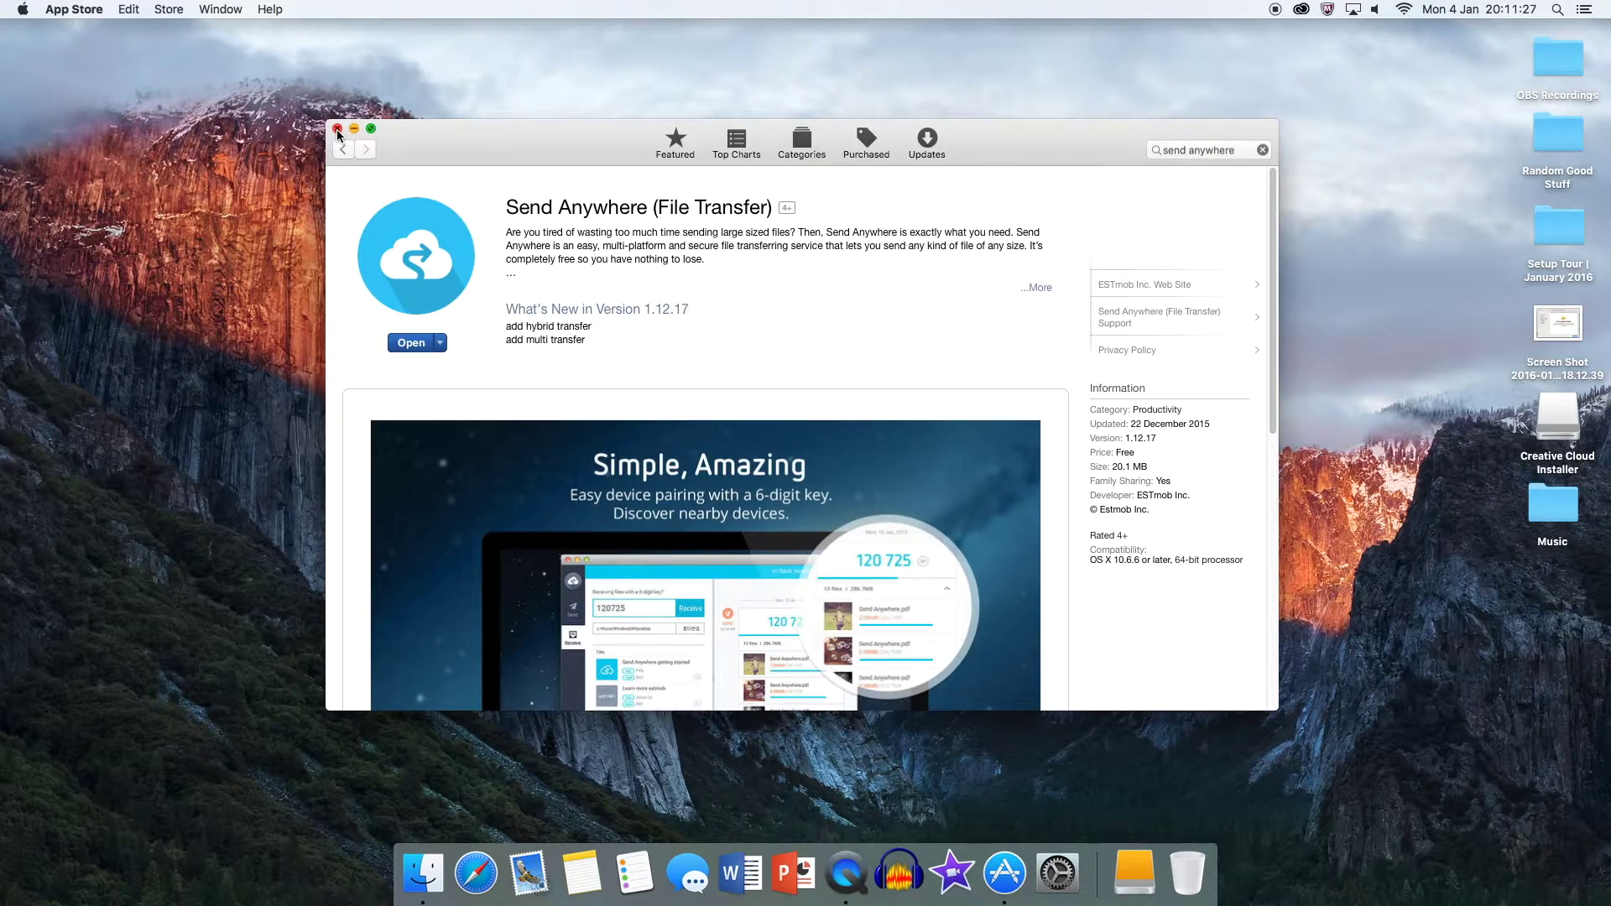
click(338, 129)
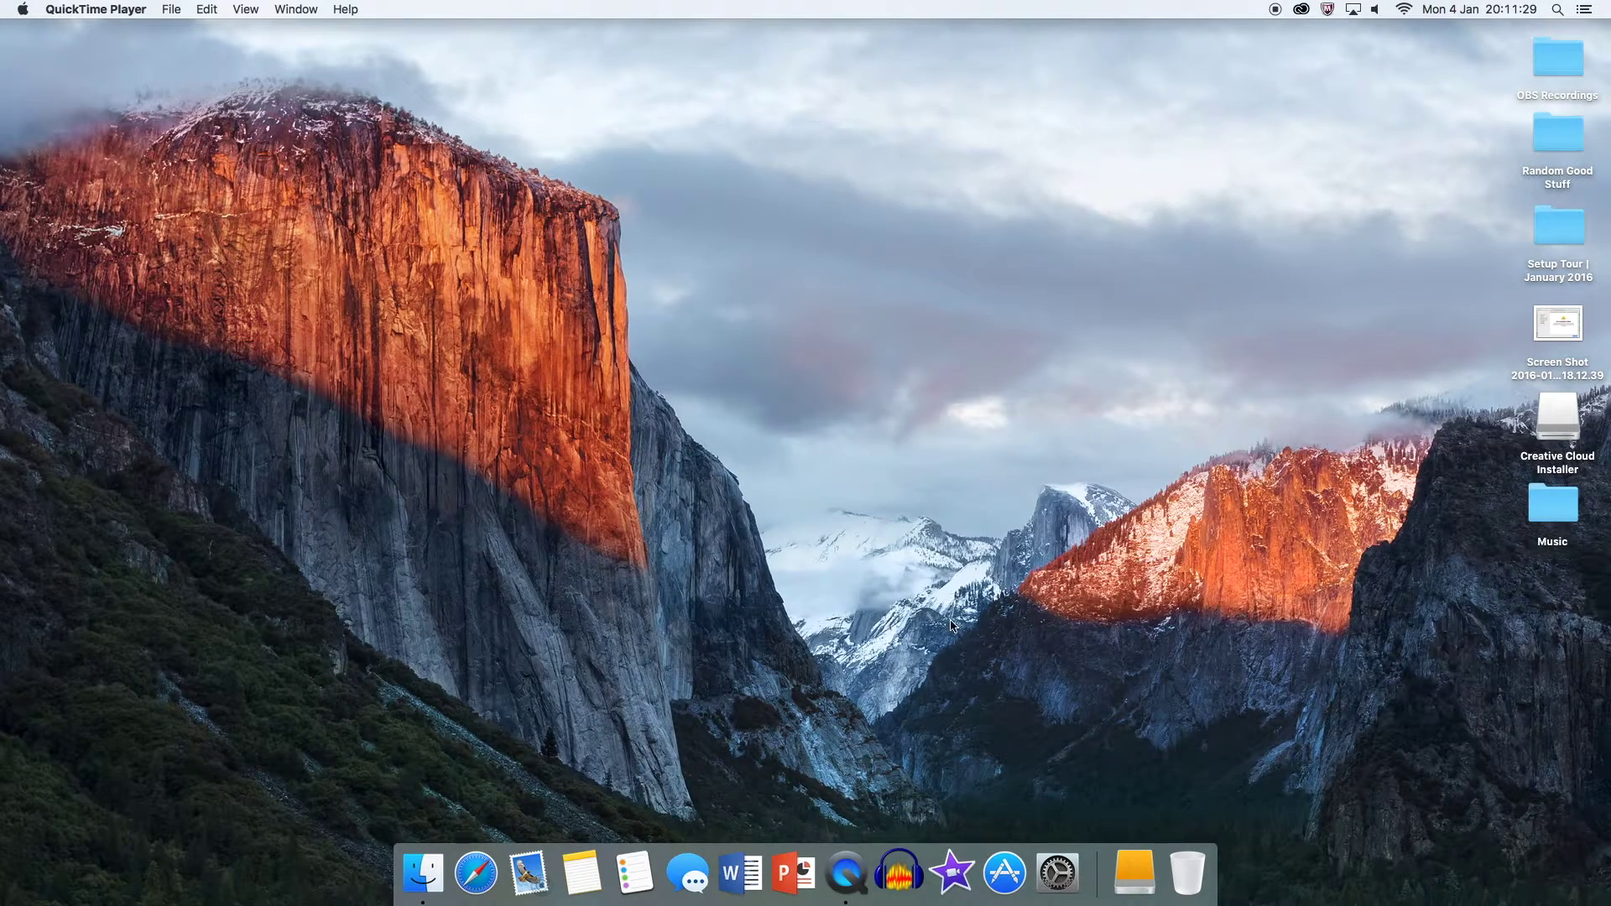
Step: Launch Send Anywhere from Launchpad
key(F3)
key(F3)
key(F4)
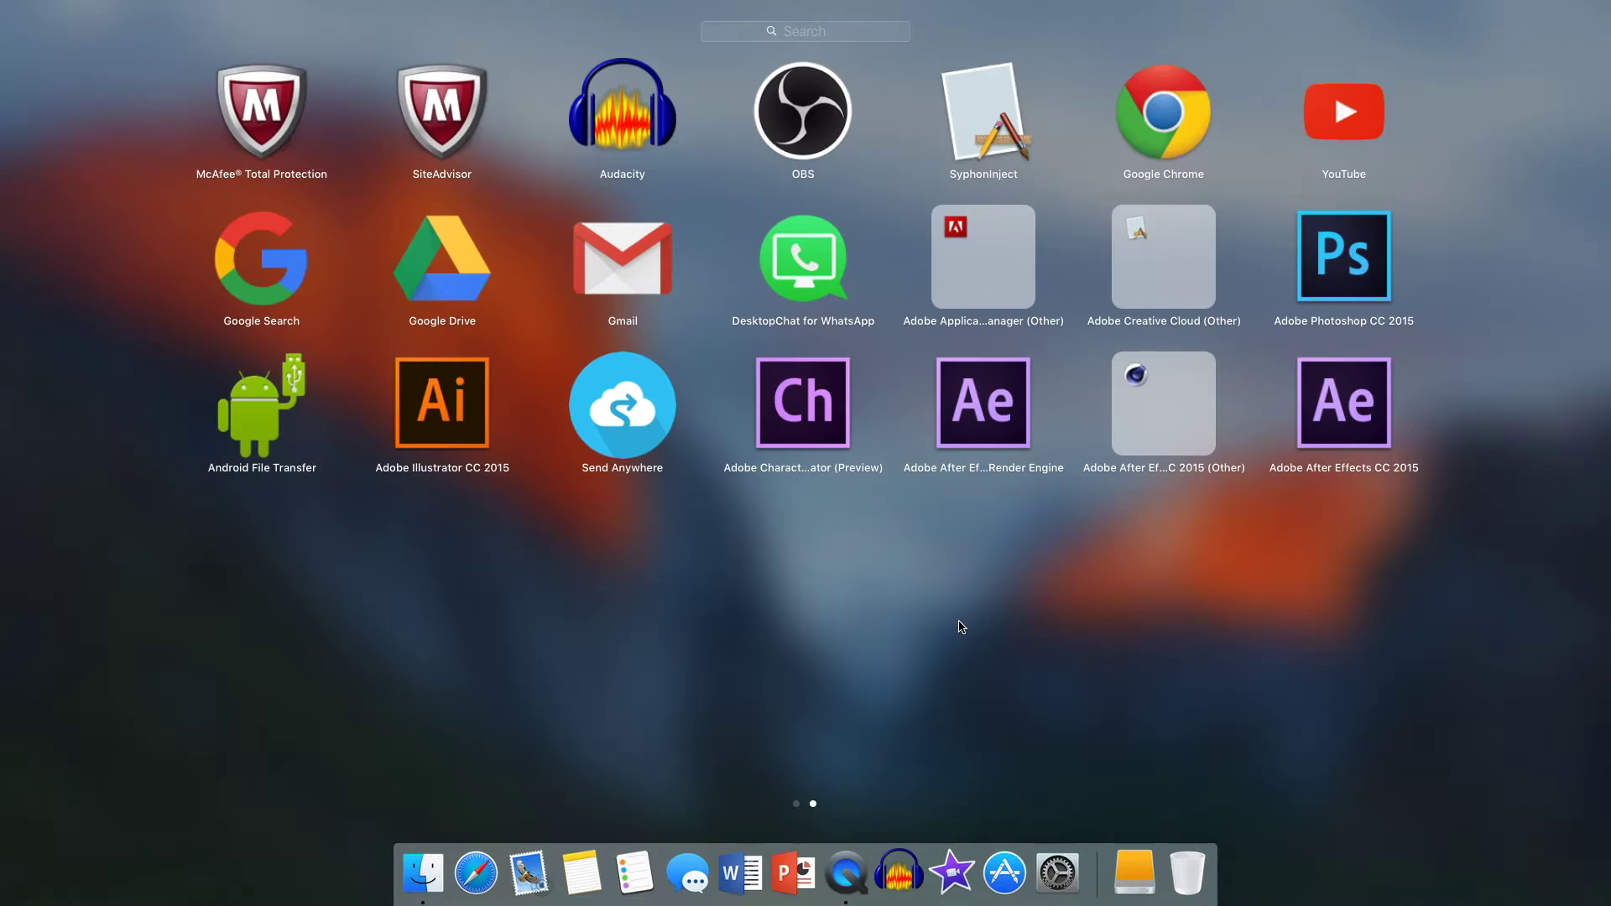
click(633, 412)
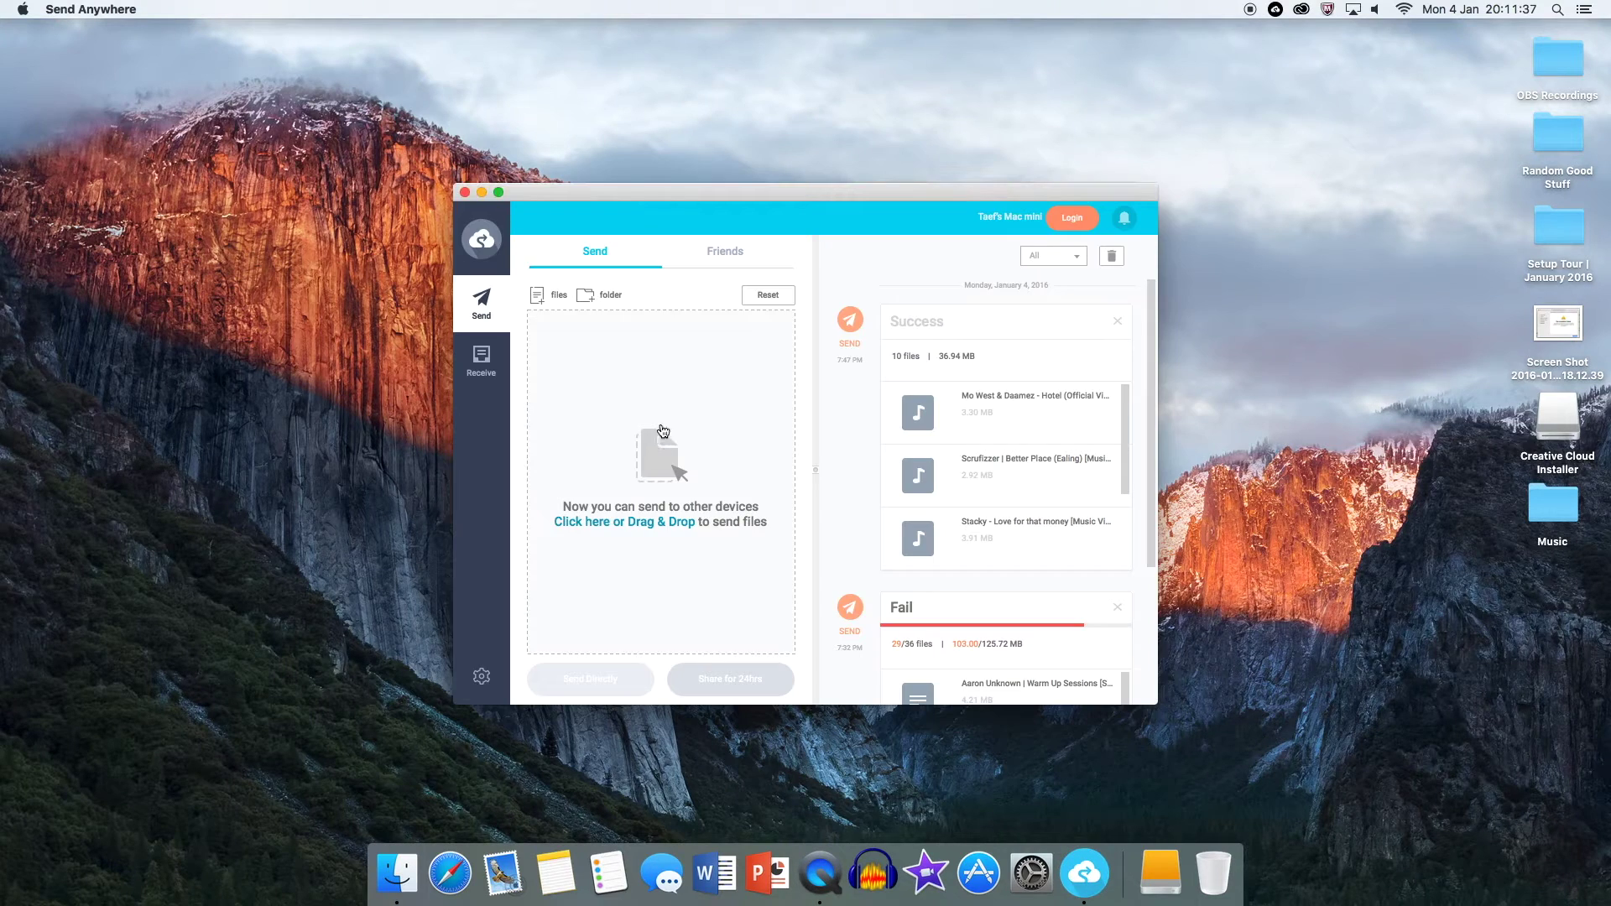
Step: Maximize Send Anywhere, widen its sending area, check the Receive and friends views, then start picking files
click(499, 193)
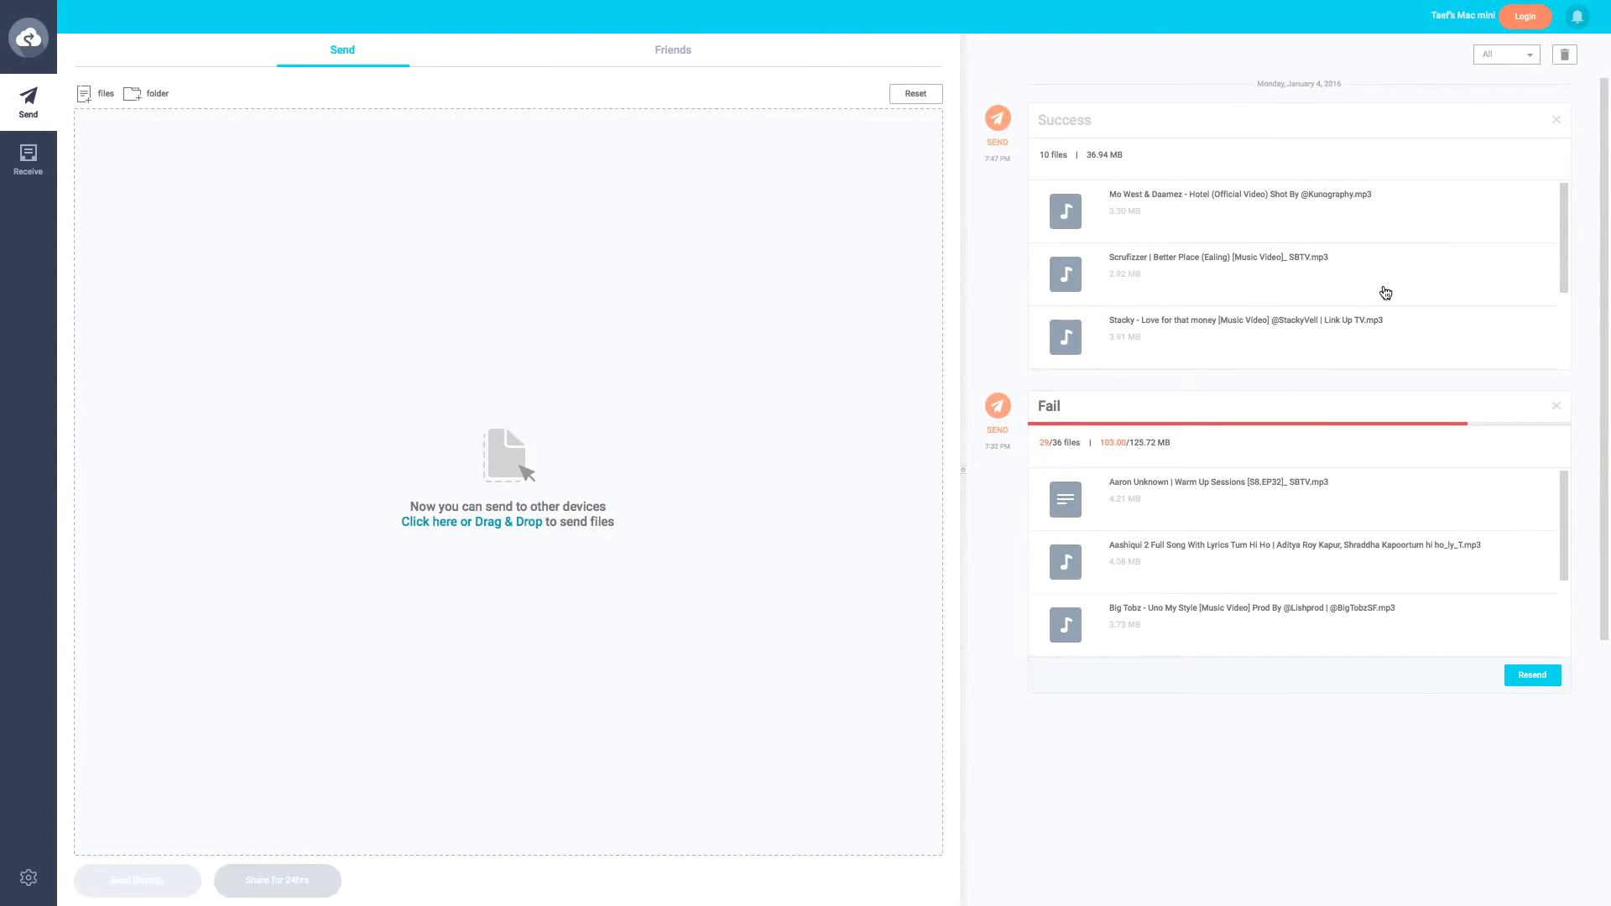
drag(961, 237, 1458, 285)
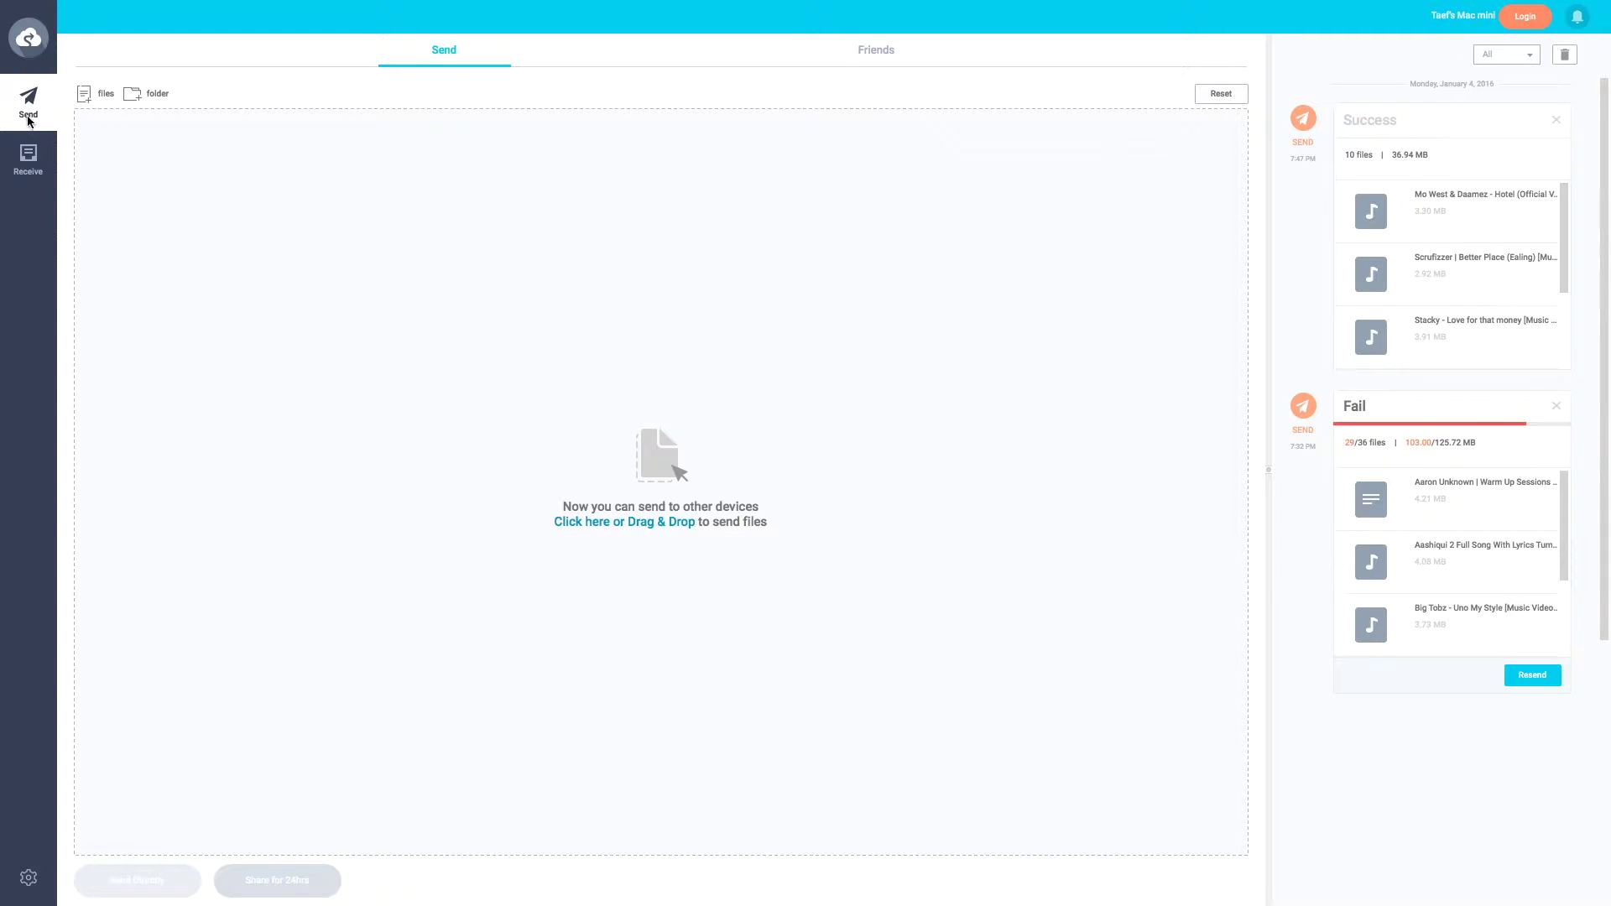
click(38, 154)
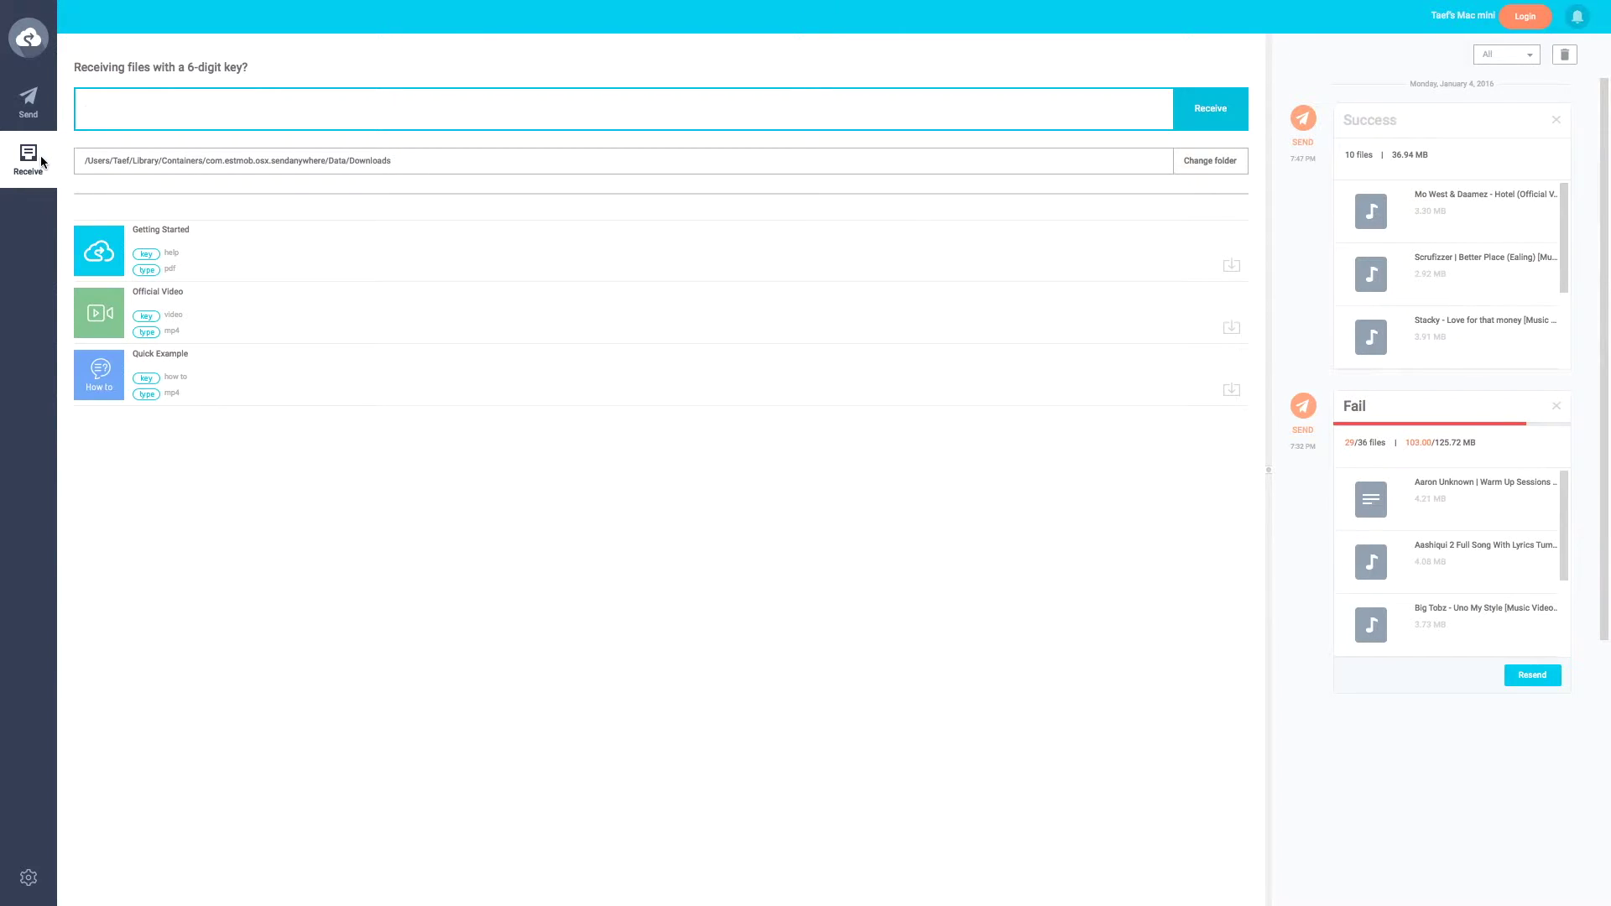
click(42, 104)
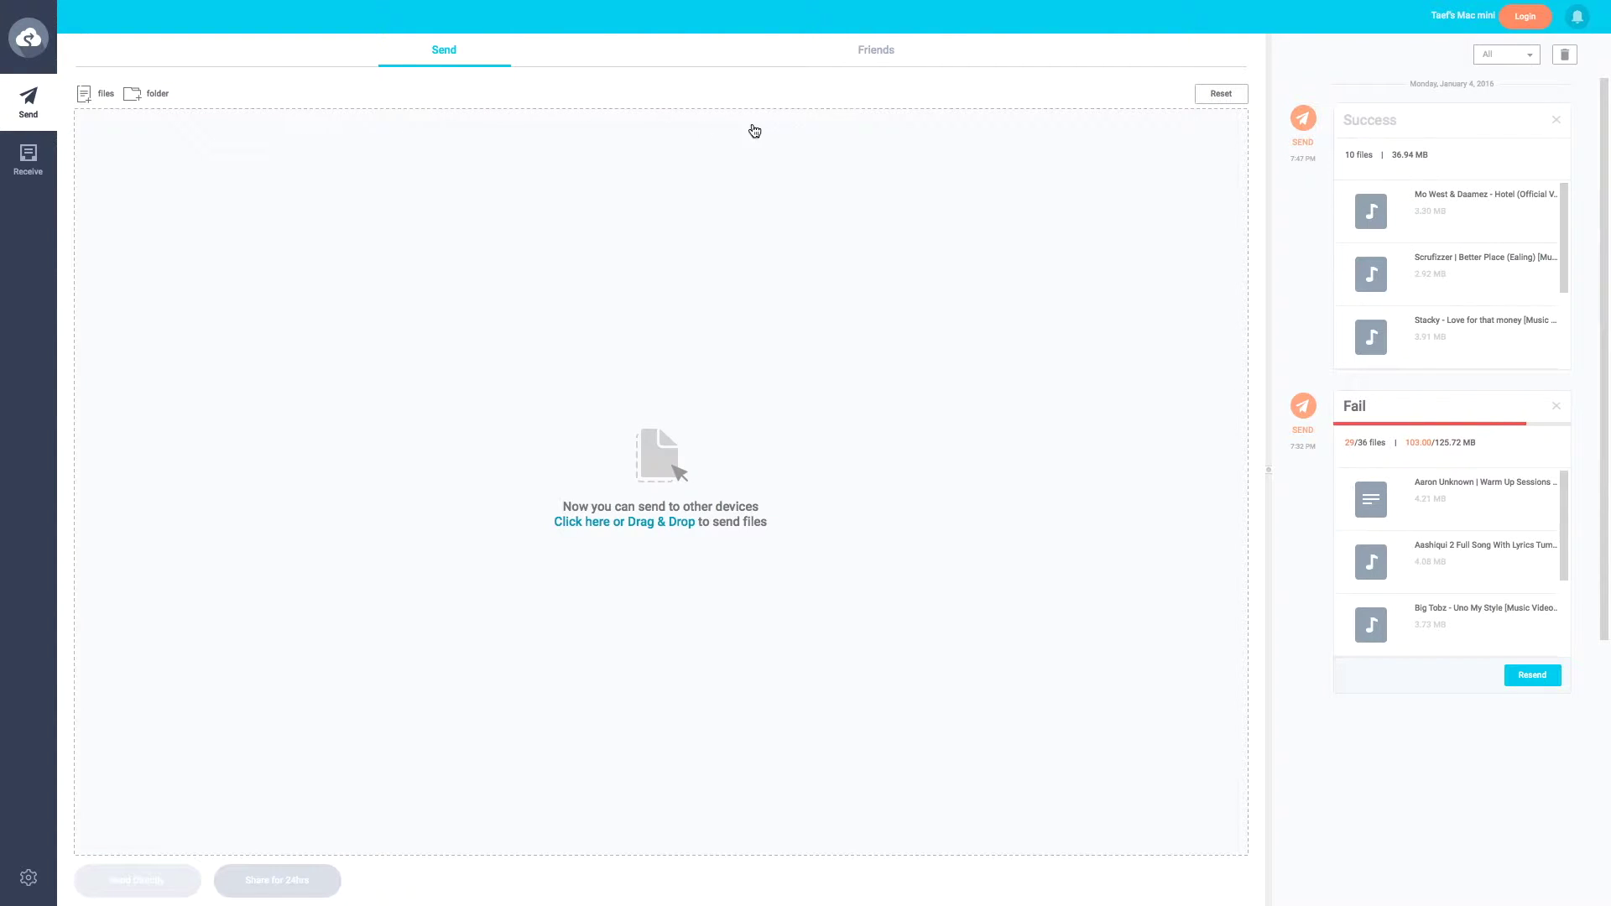
click(876, 56)
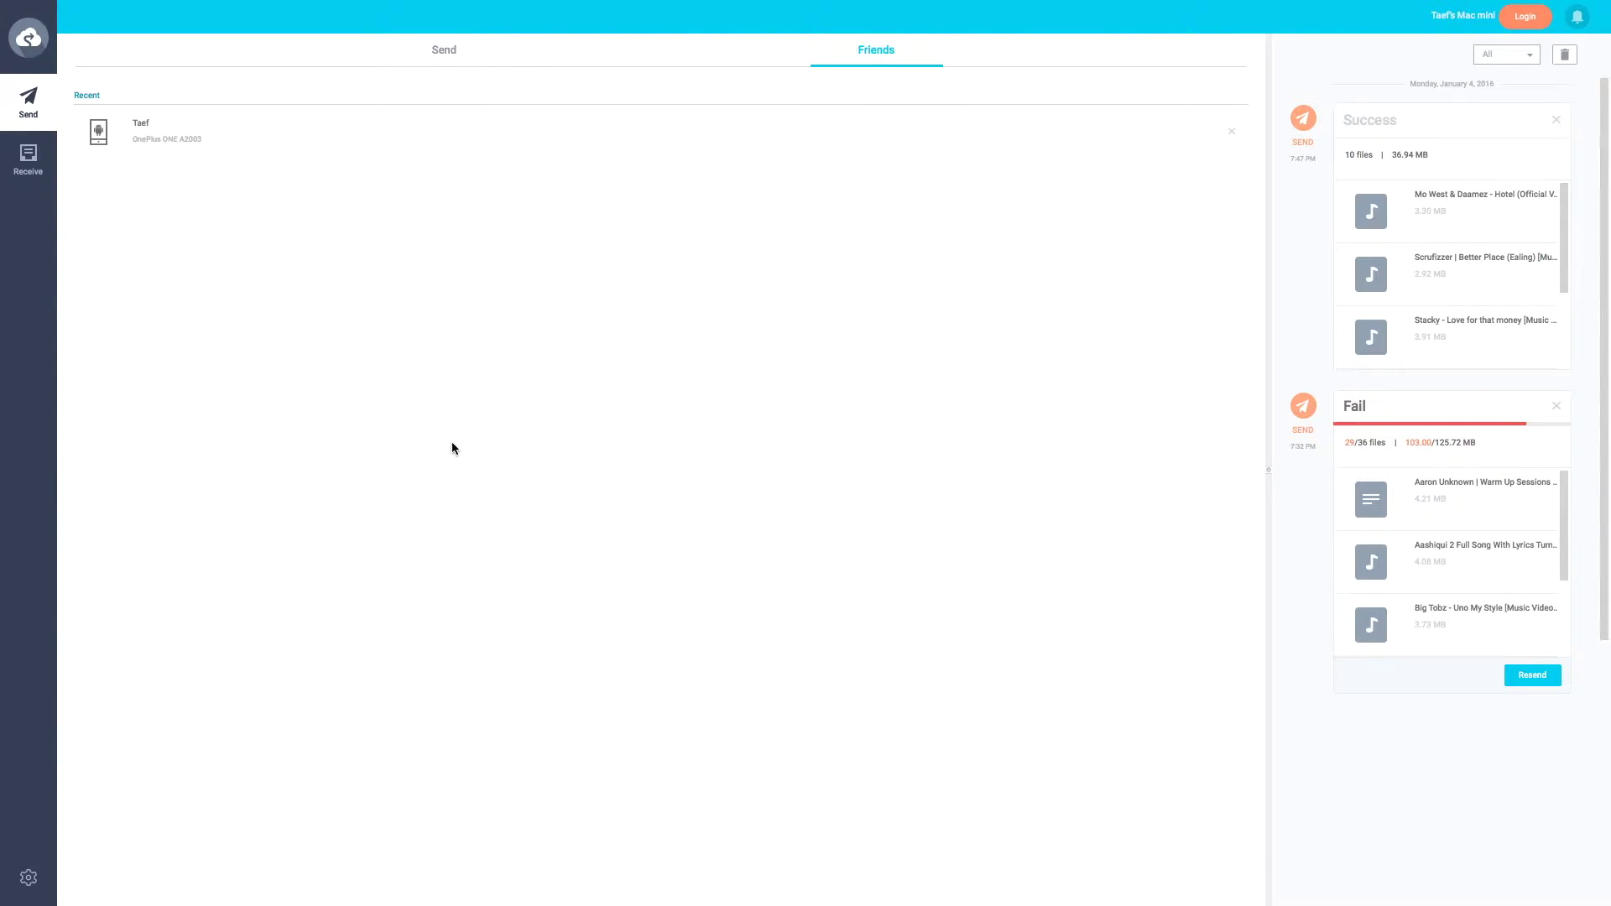
click(446, 53)
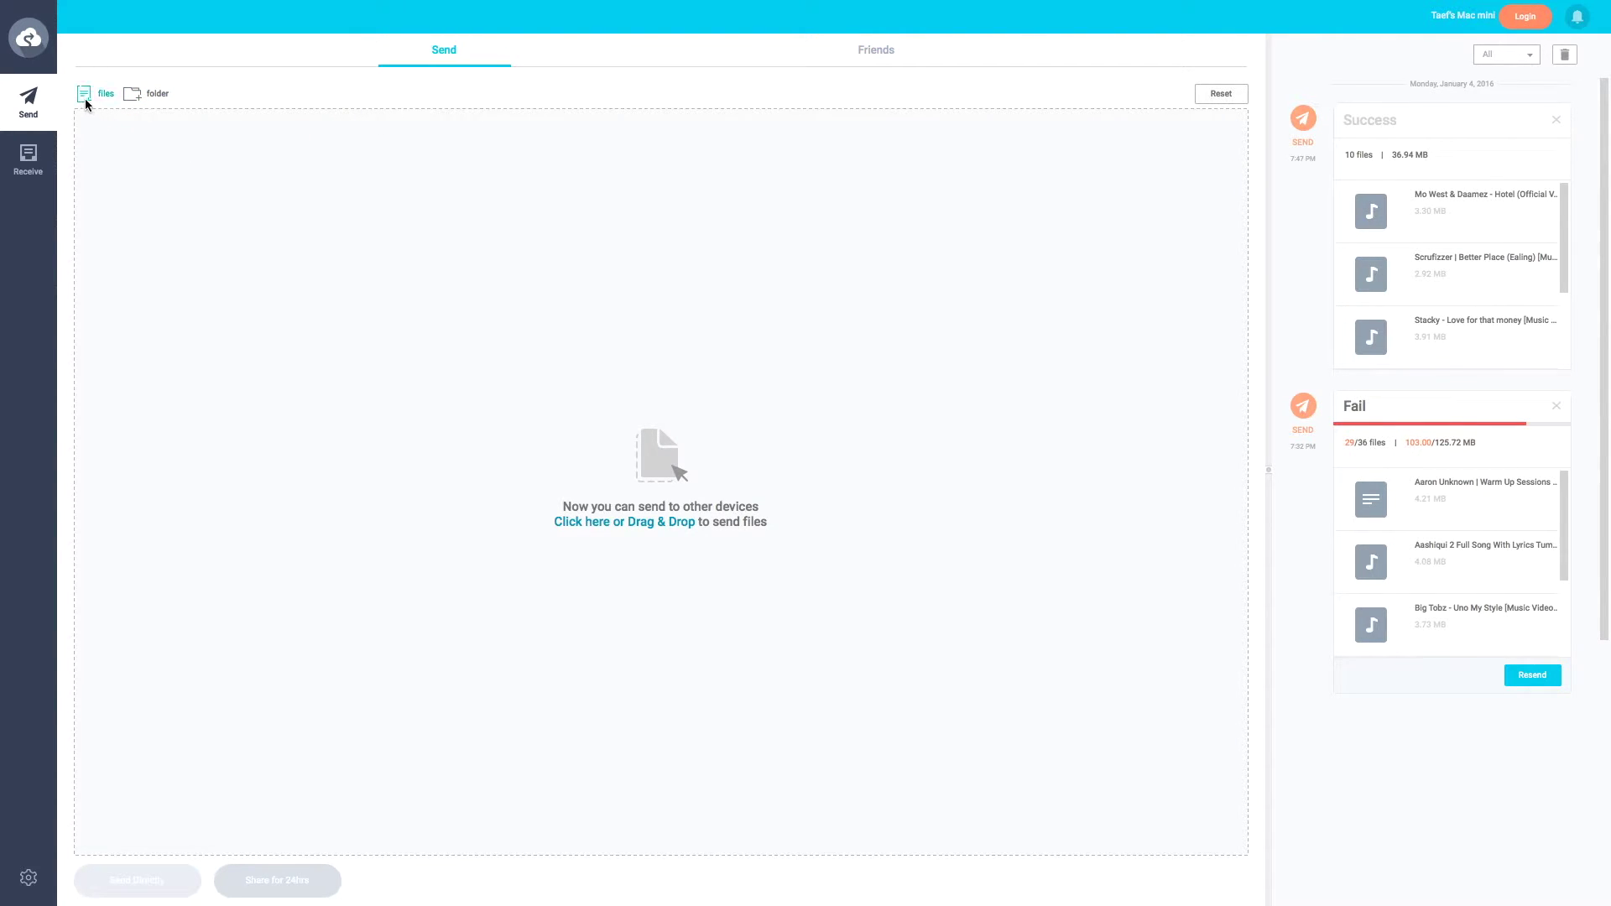
click(123, 182)
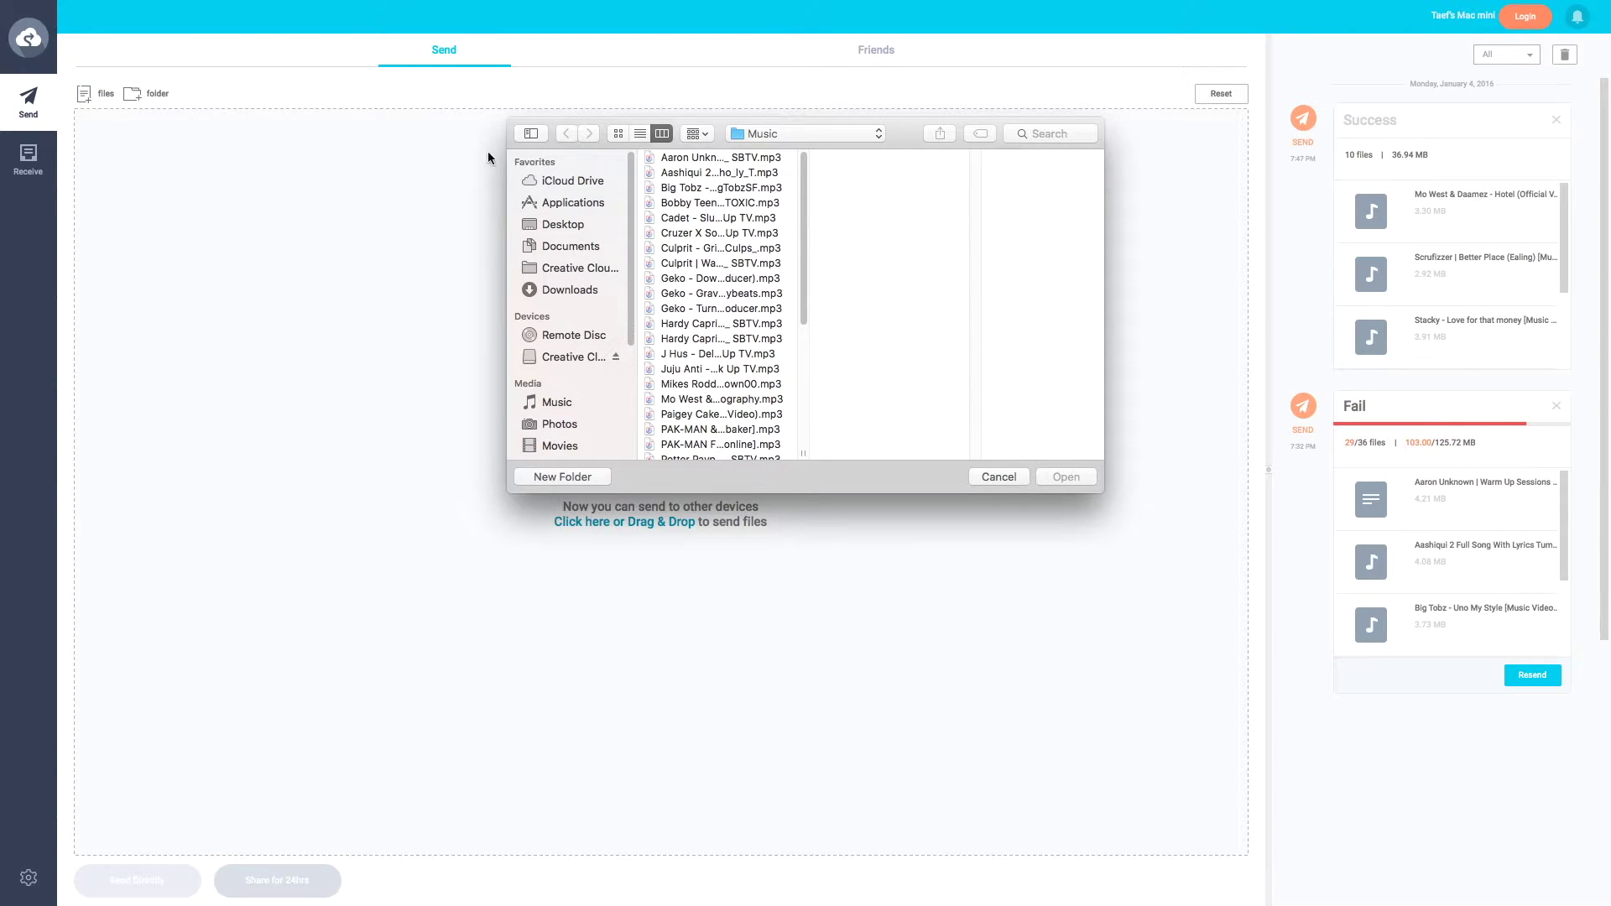
Step: Add 'Aaron Unknown | Warm Up Sessions [S8.EP32]_ SBTV.mp3' (4.21 MB) from Music to the send list
drag(798, 216, 781, 172)
click(767, 165)
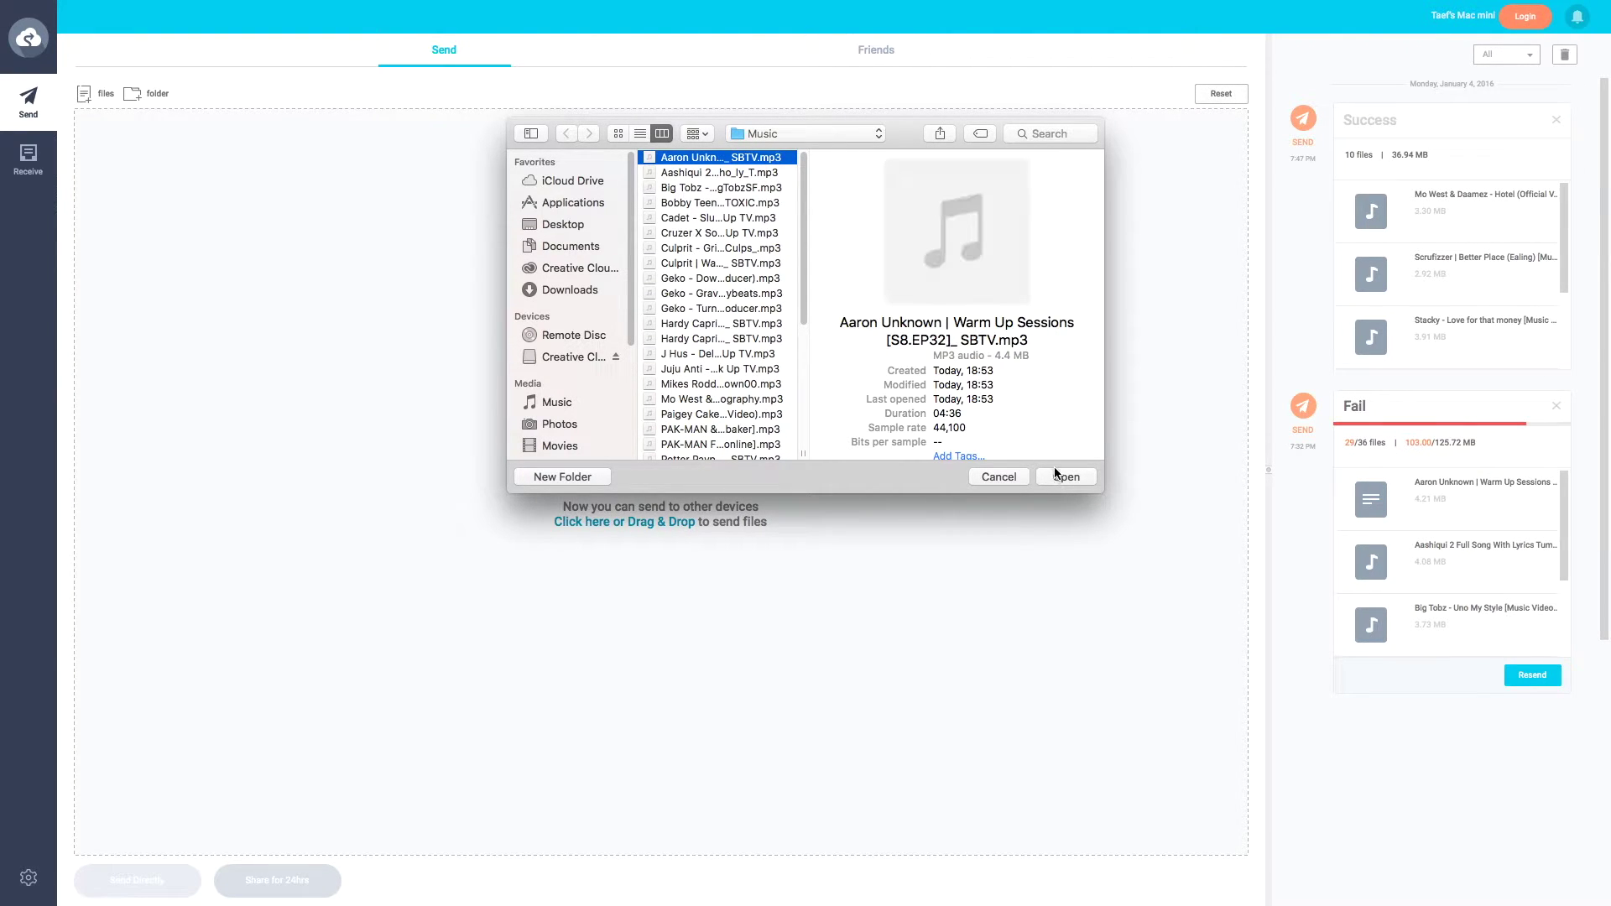
click(1056, 476)
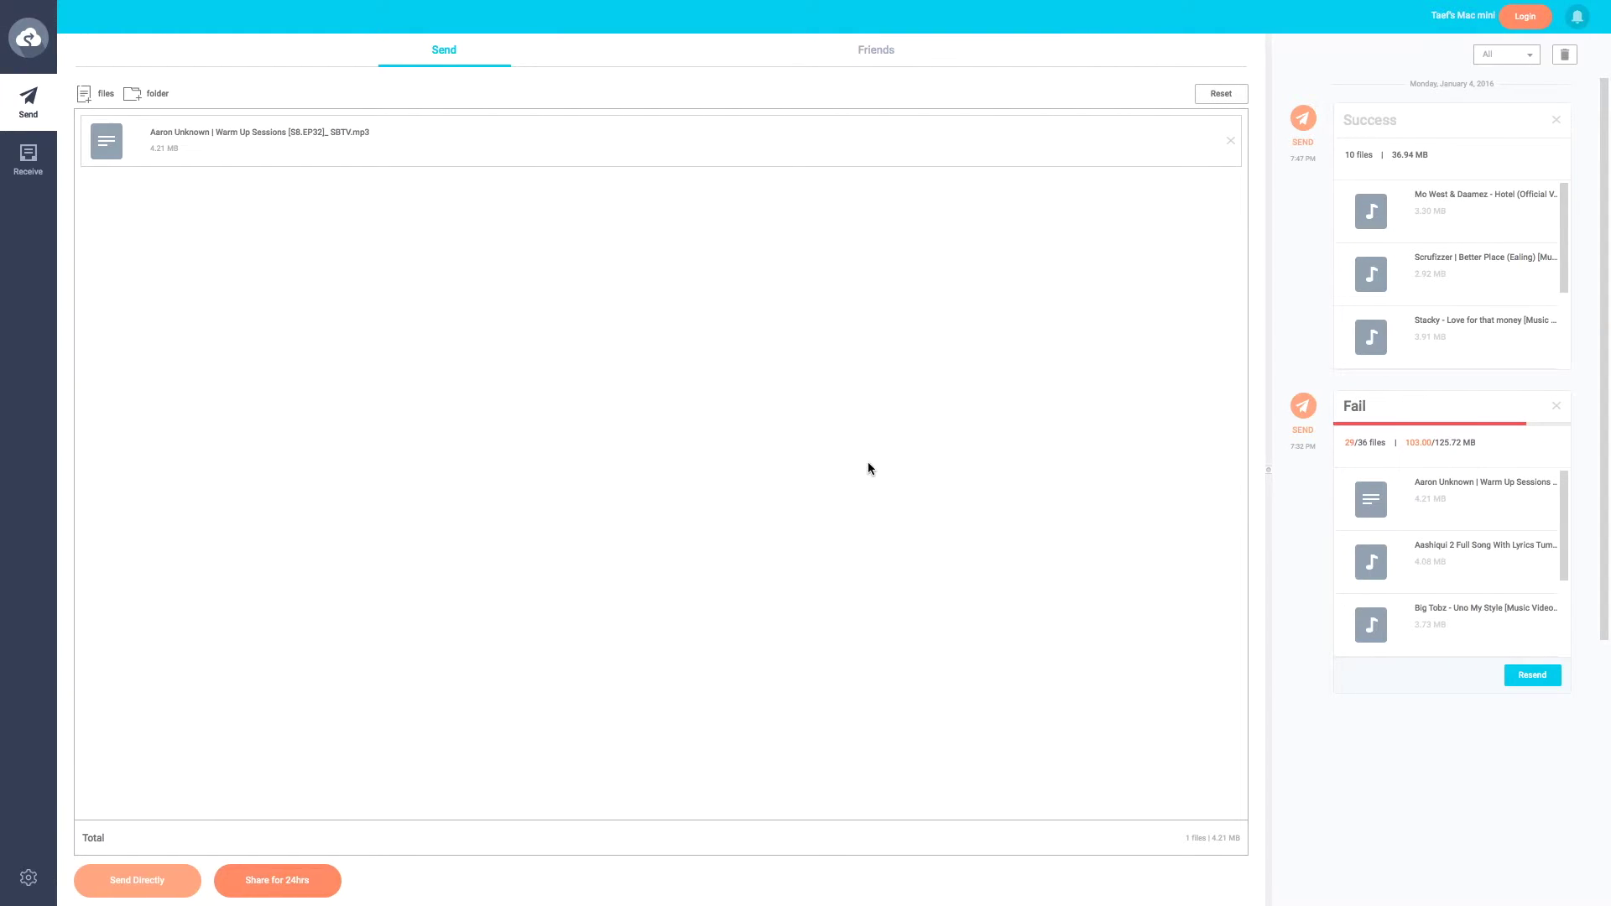
click(491, 50)
Step: Send the Aaron Unknown track directly, preview its QR code, and keep the 6-digit key waiting
click(130, 887)
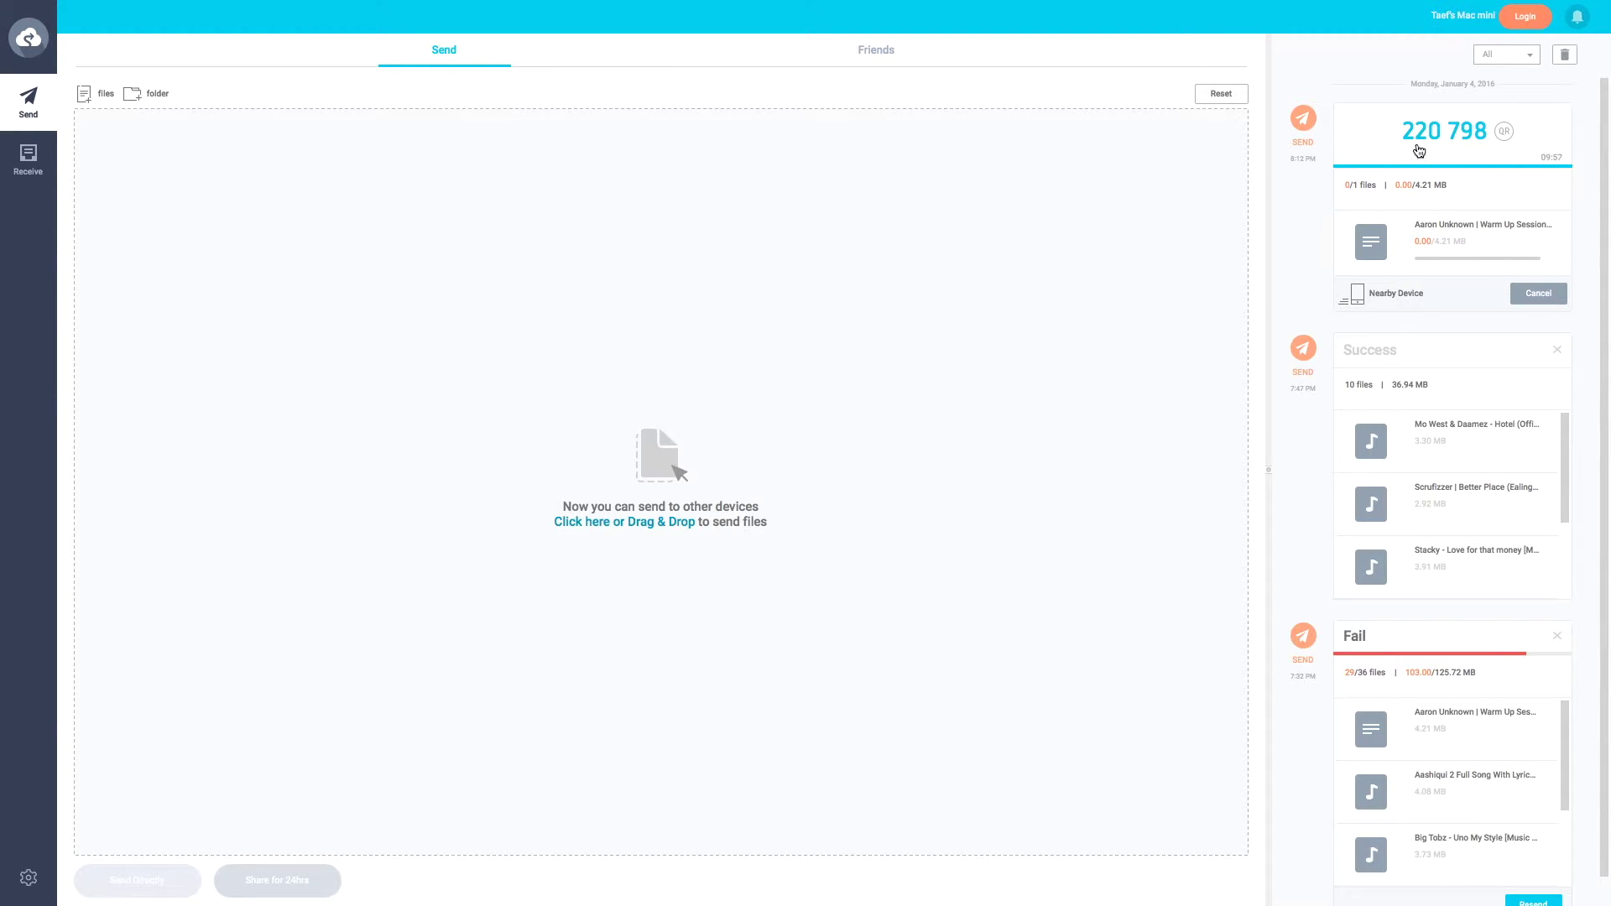
click(1505, 137)
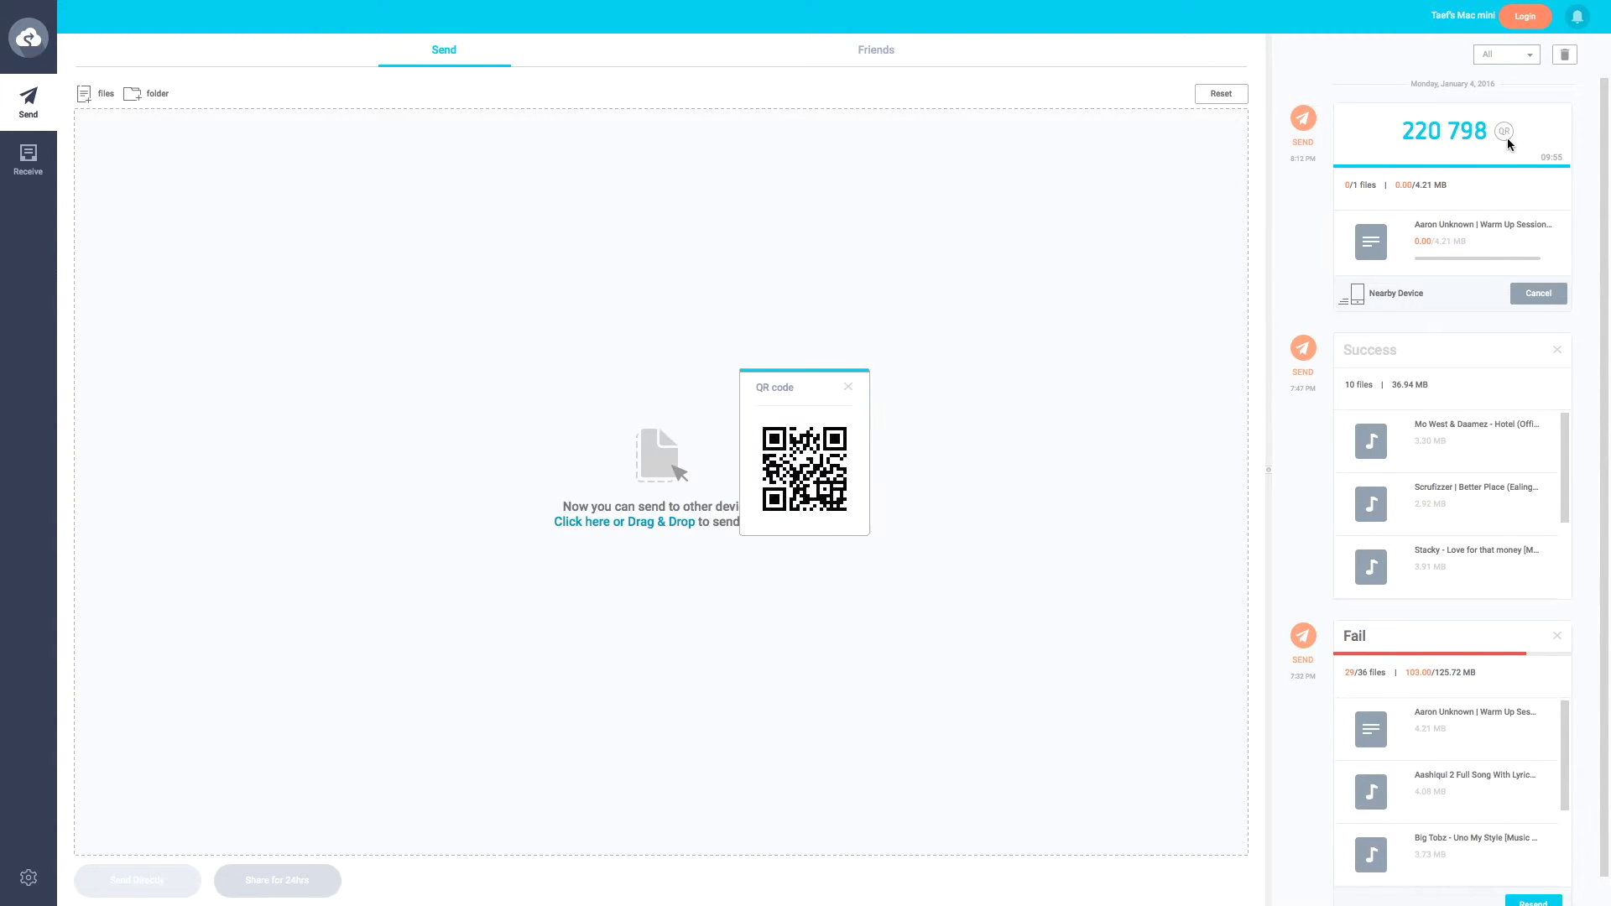
click(849, 389)
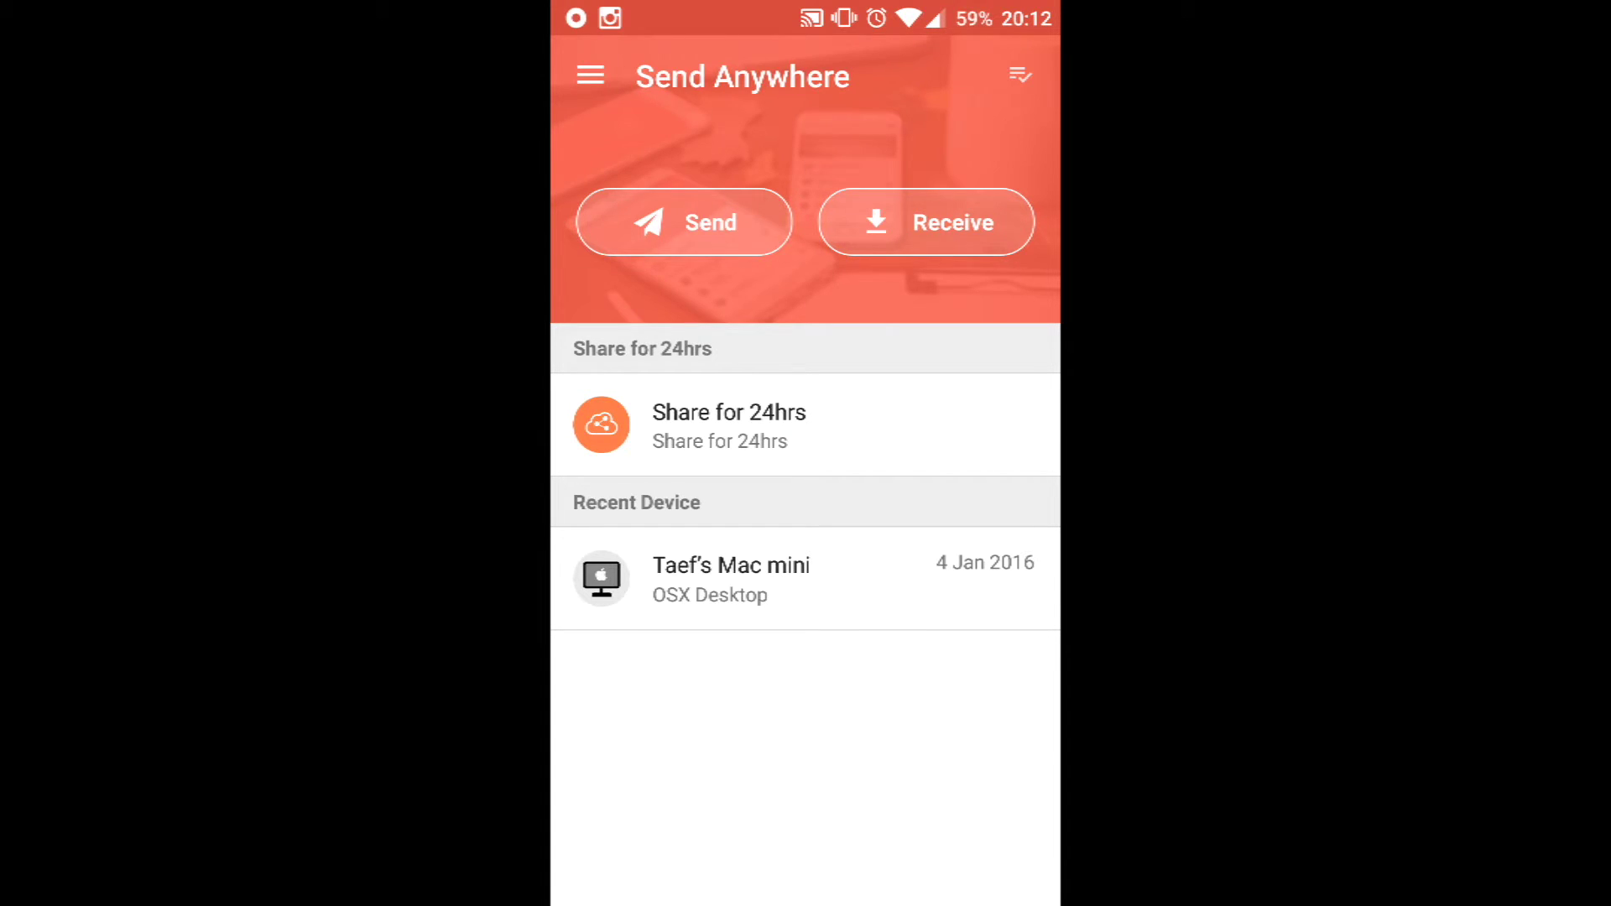
Step: On the phone, receive the Aaron Unknown track by entering the 6-digit transfer key
click(924, 219)
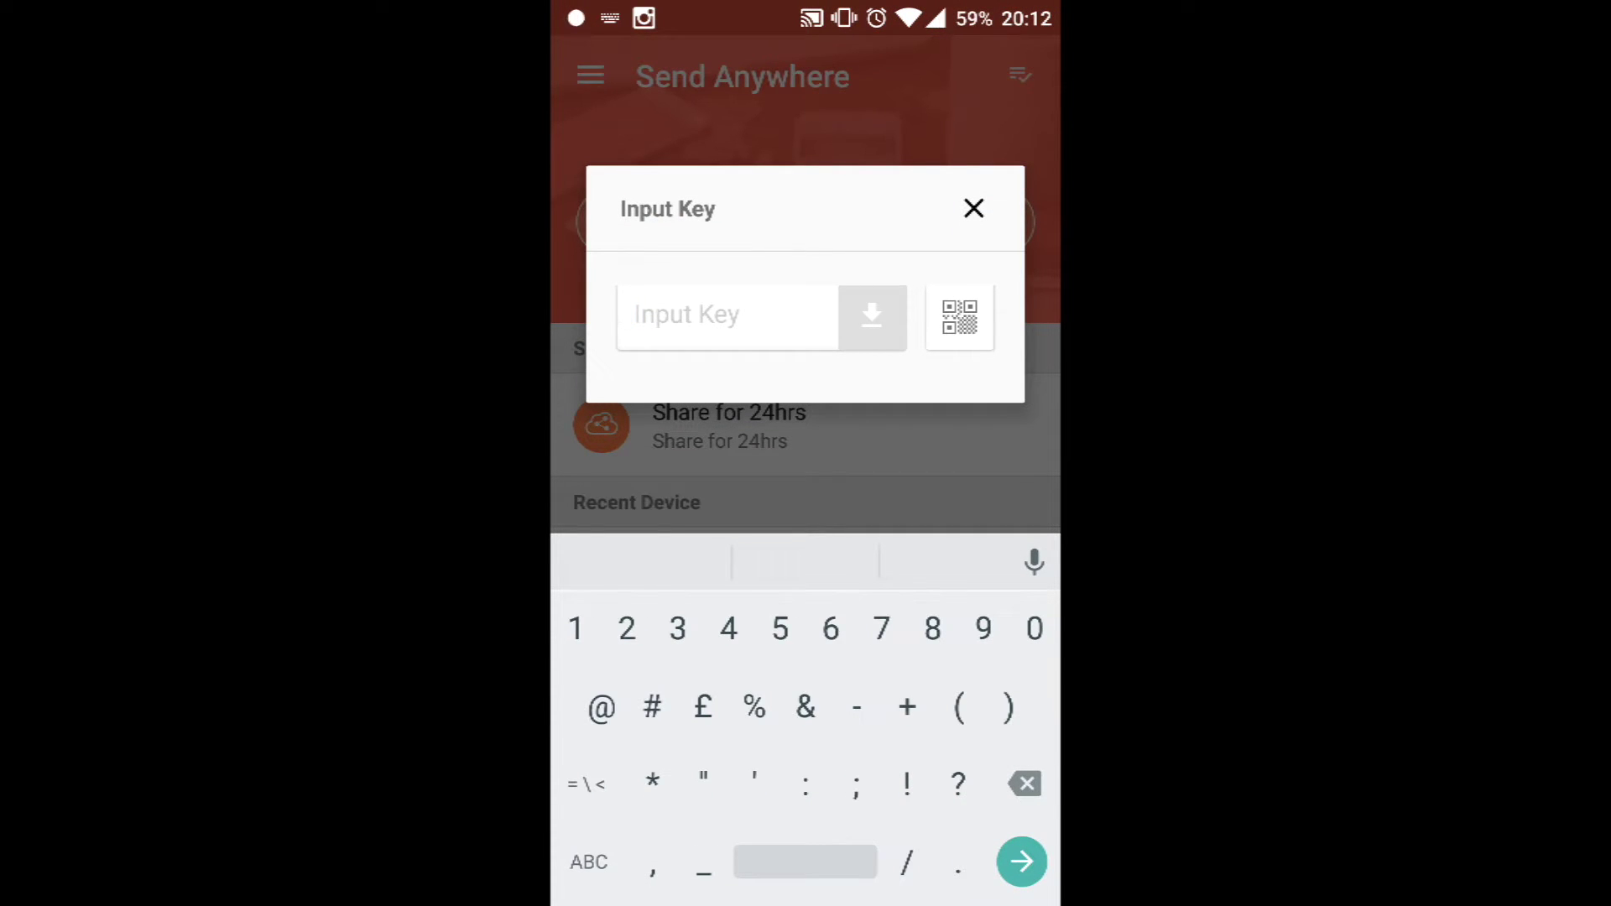
text(220)
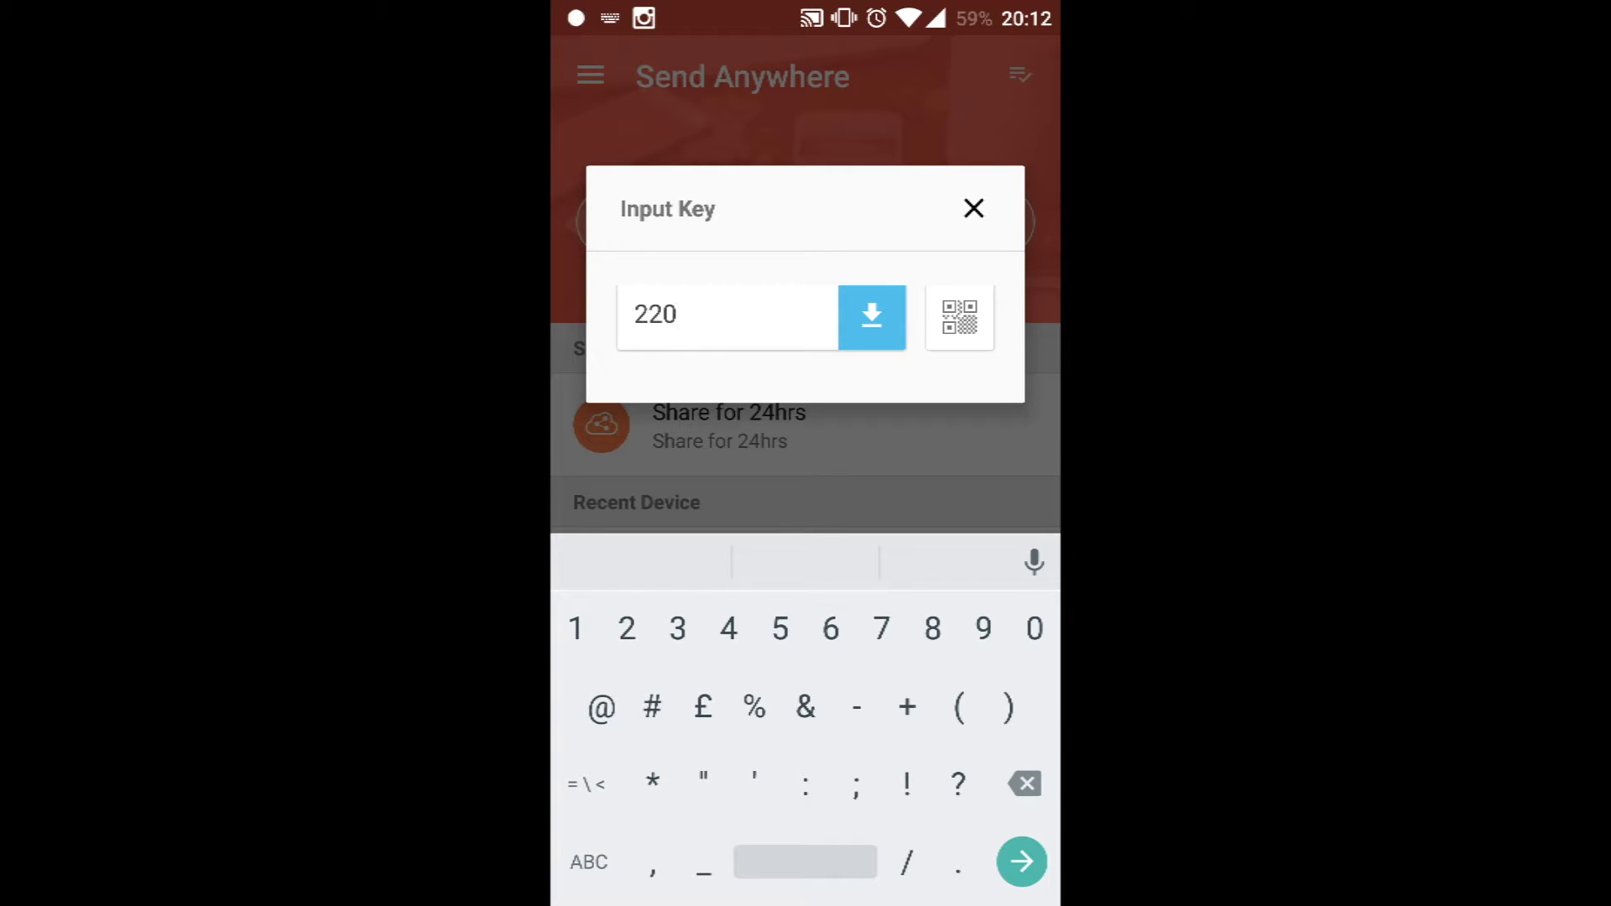
text(798)
key(Return)
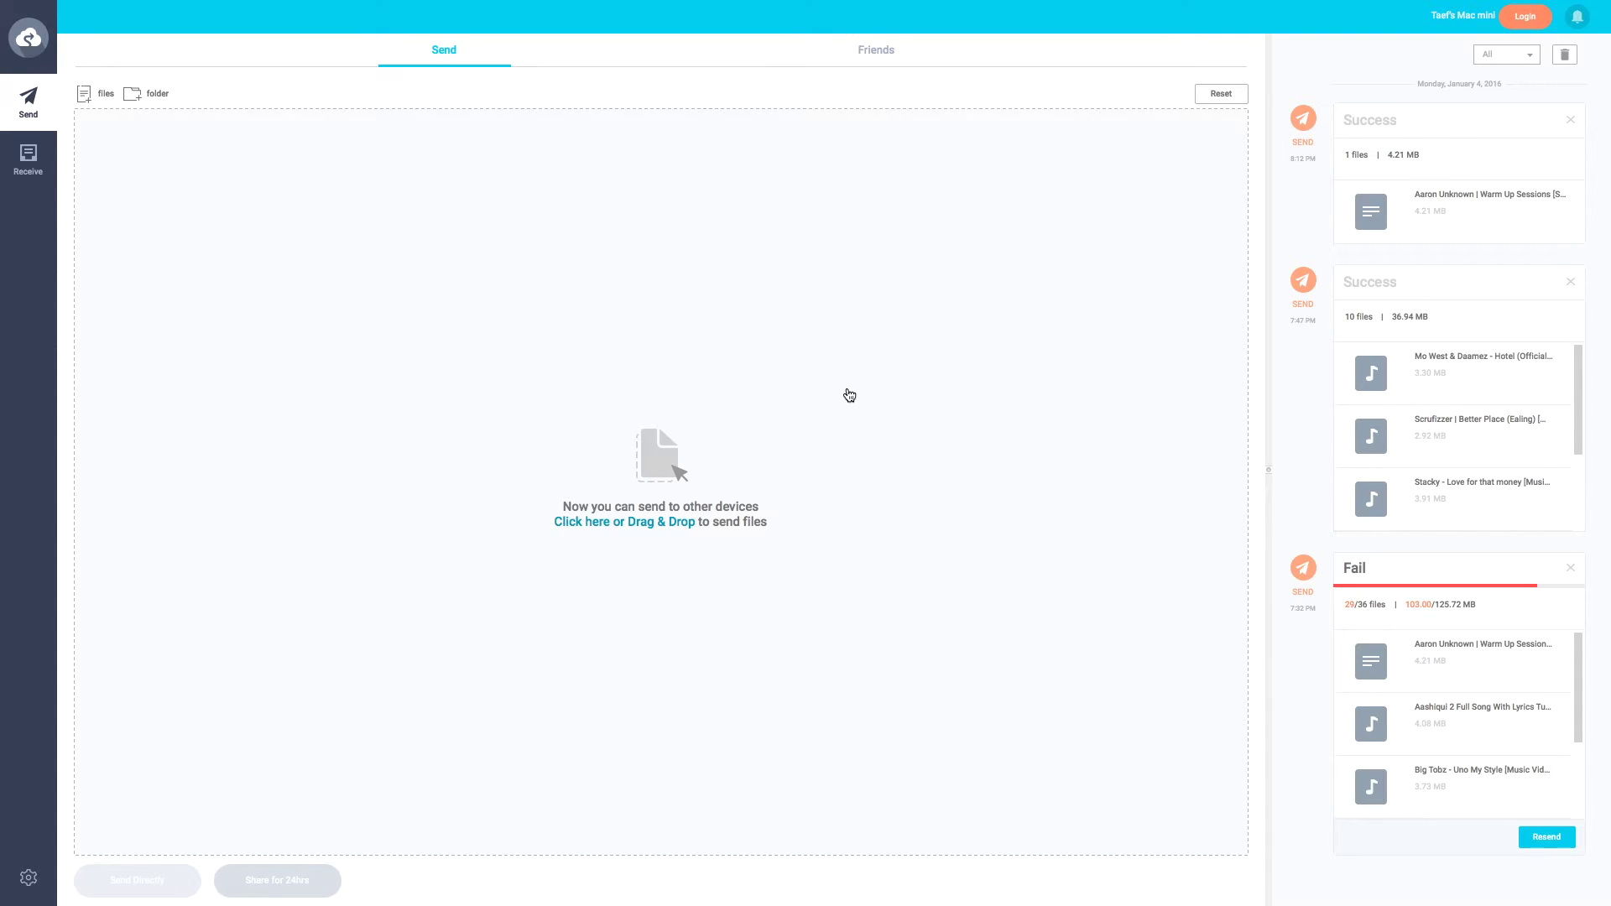
click(108, 96)
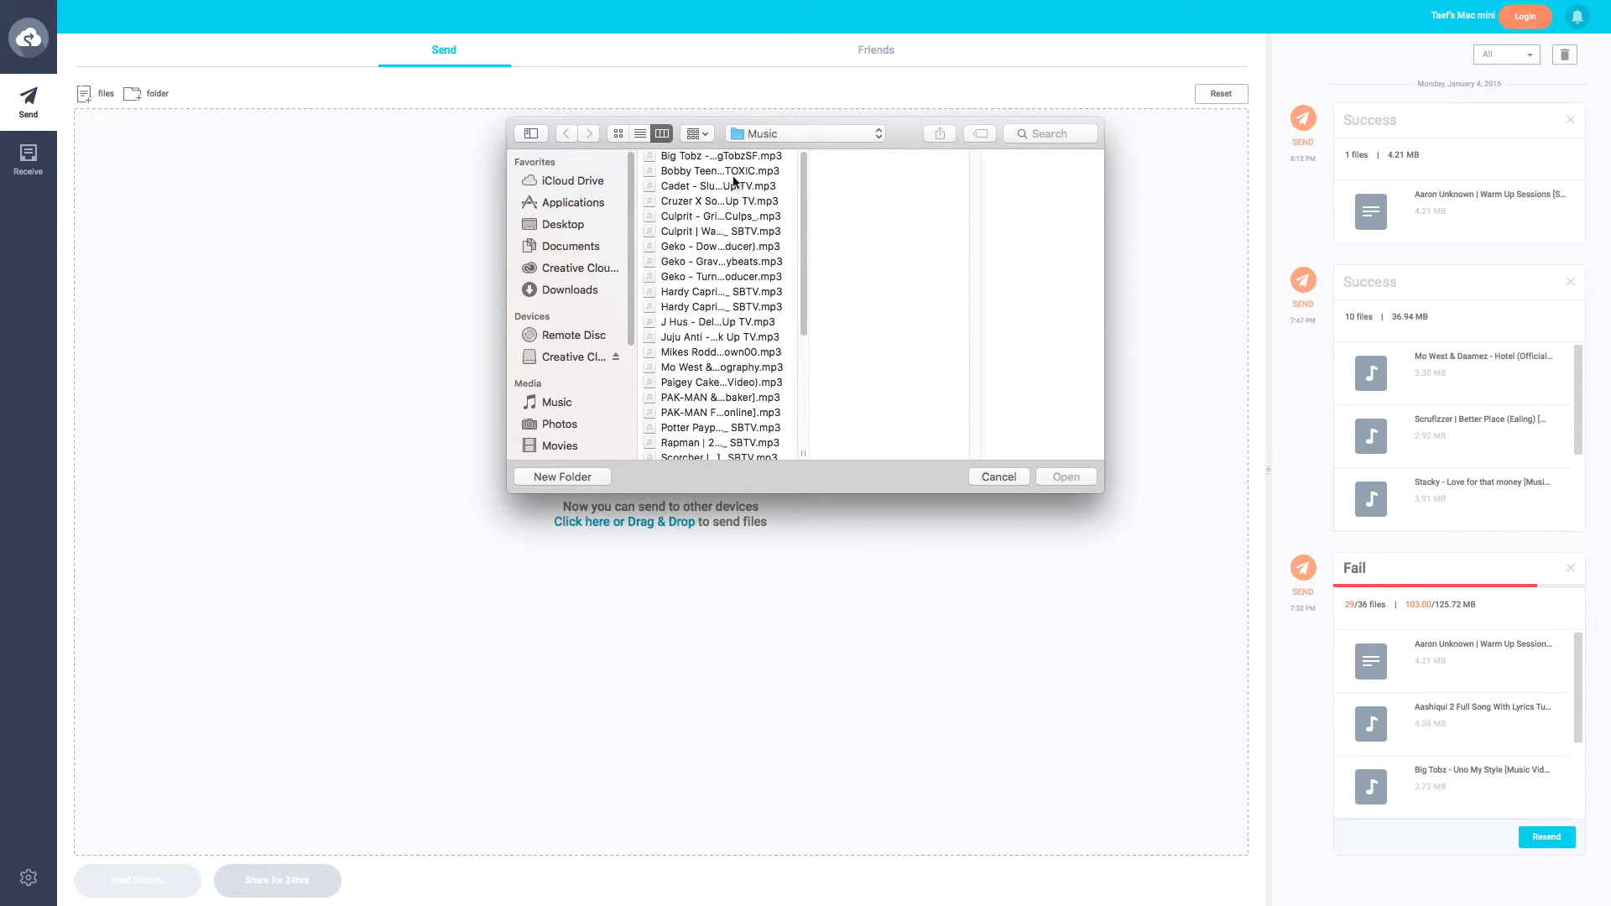
click(736, 172)
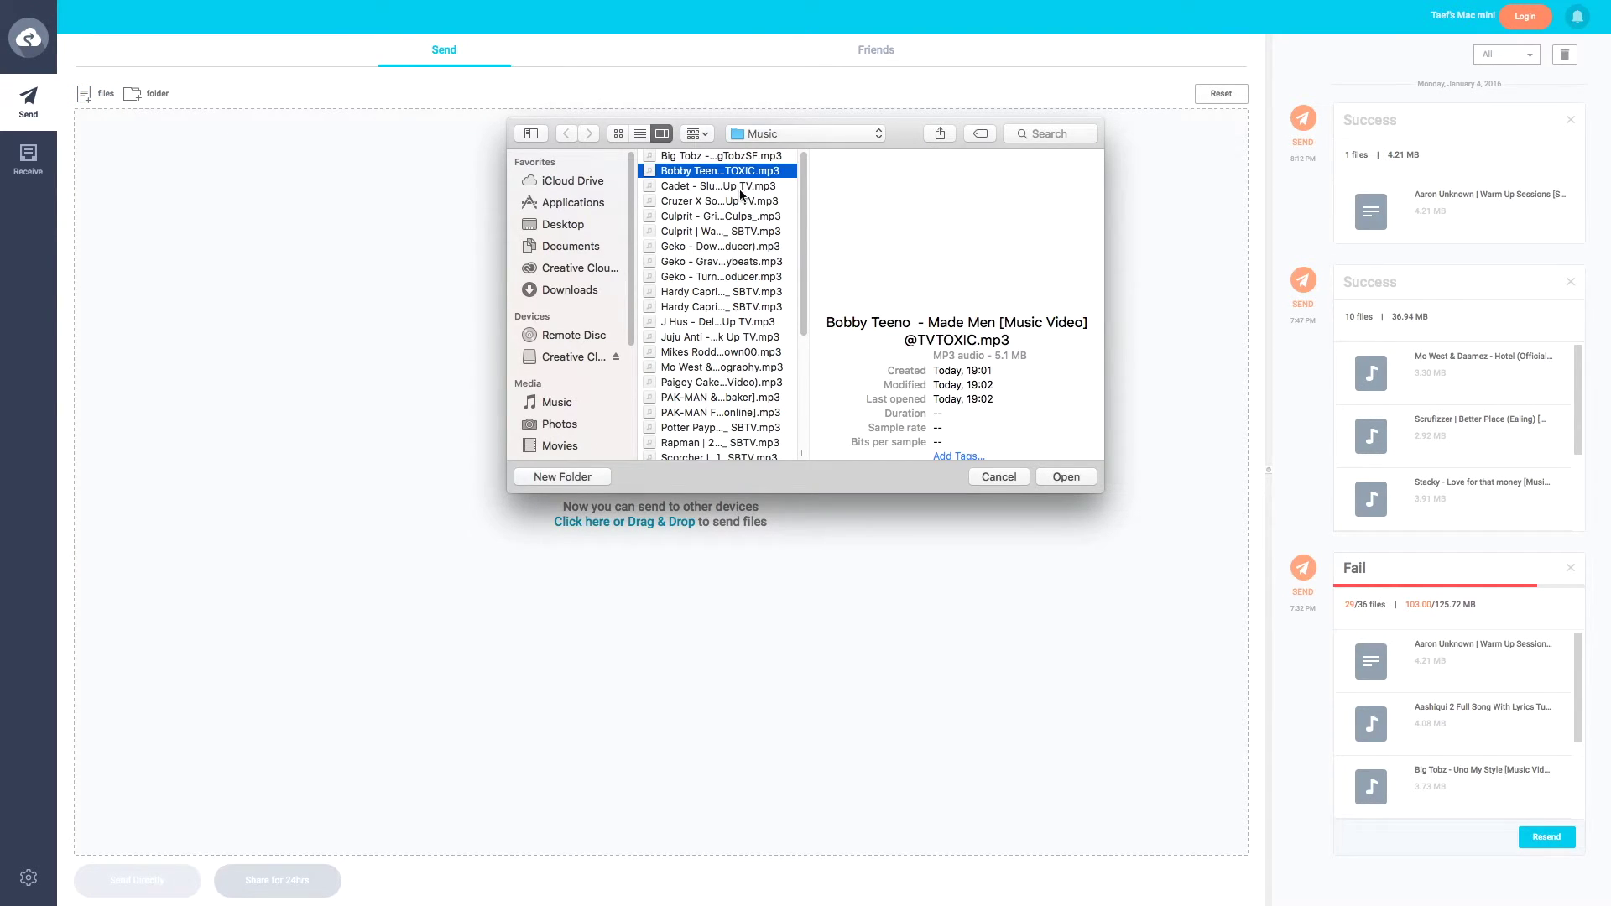
click(1054, 480)
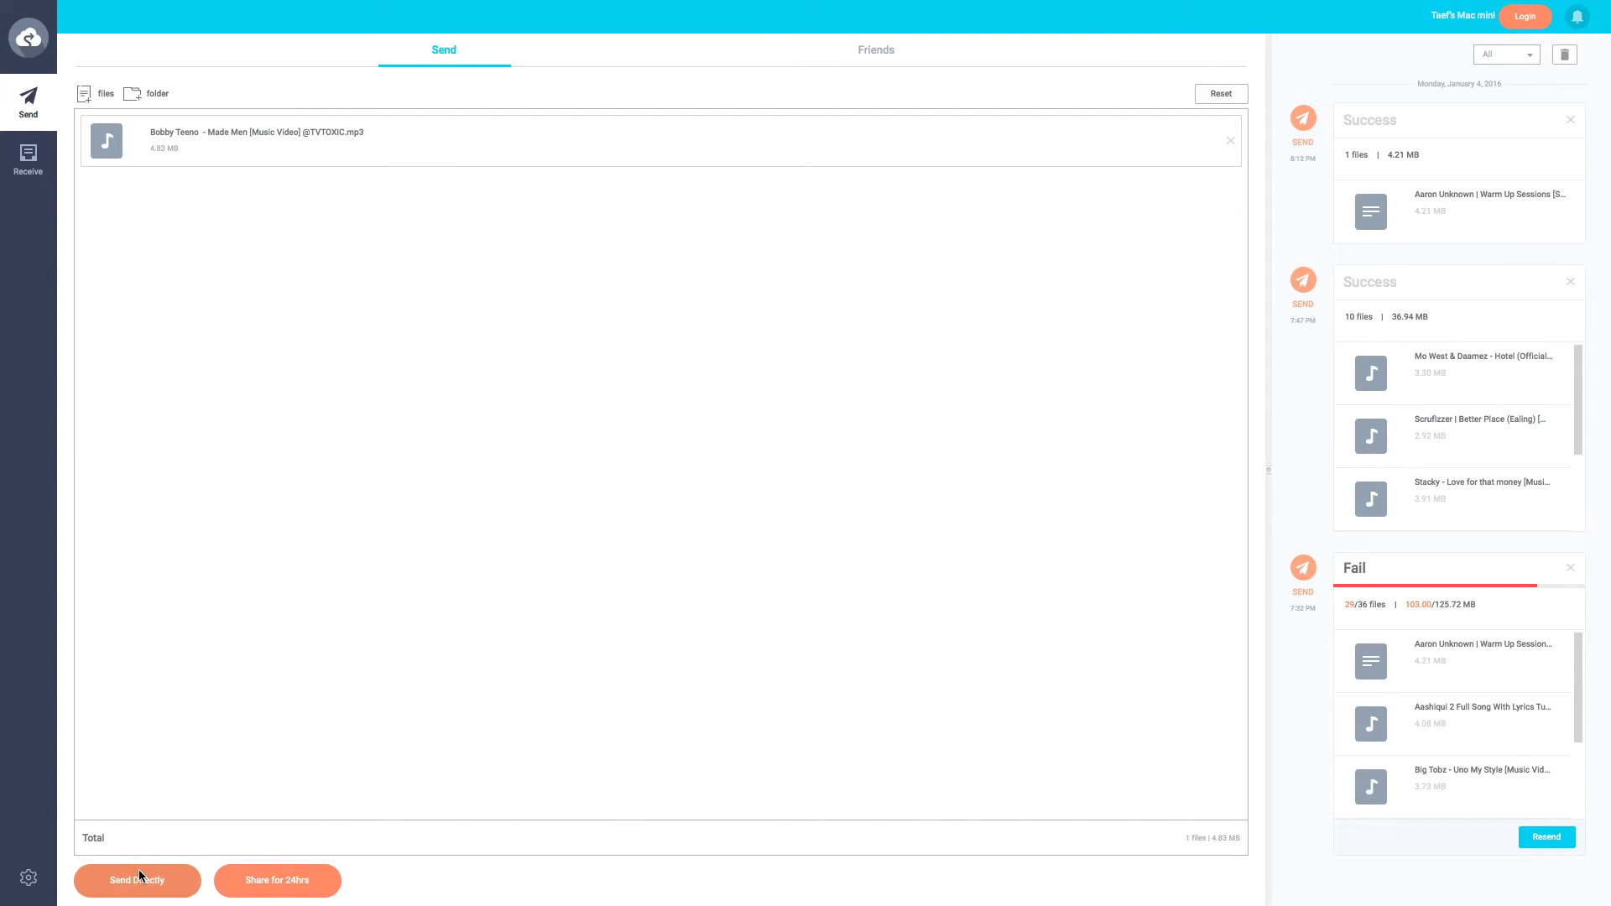
click(139, 877)
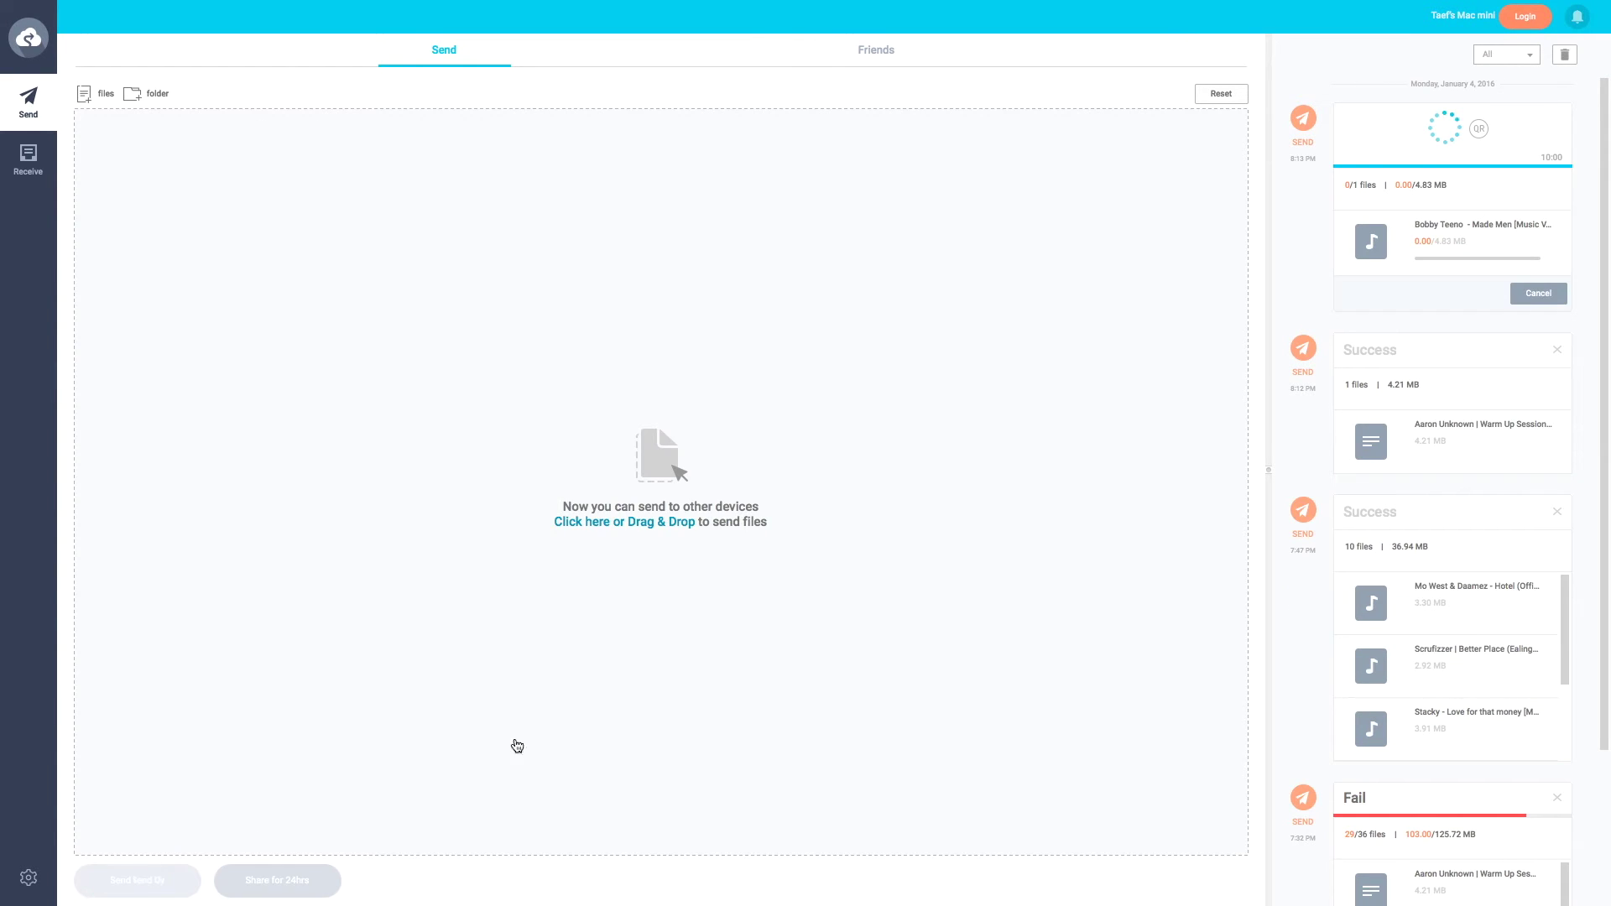
click(1504, 131)
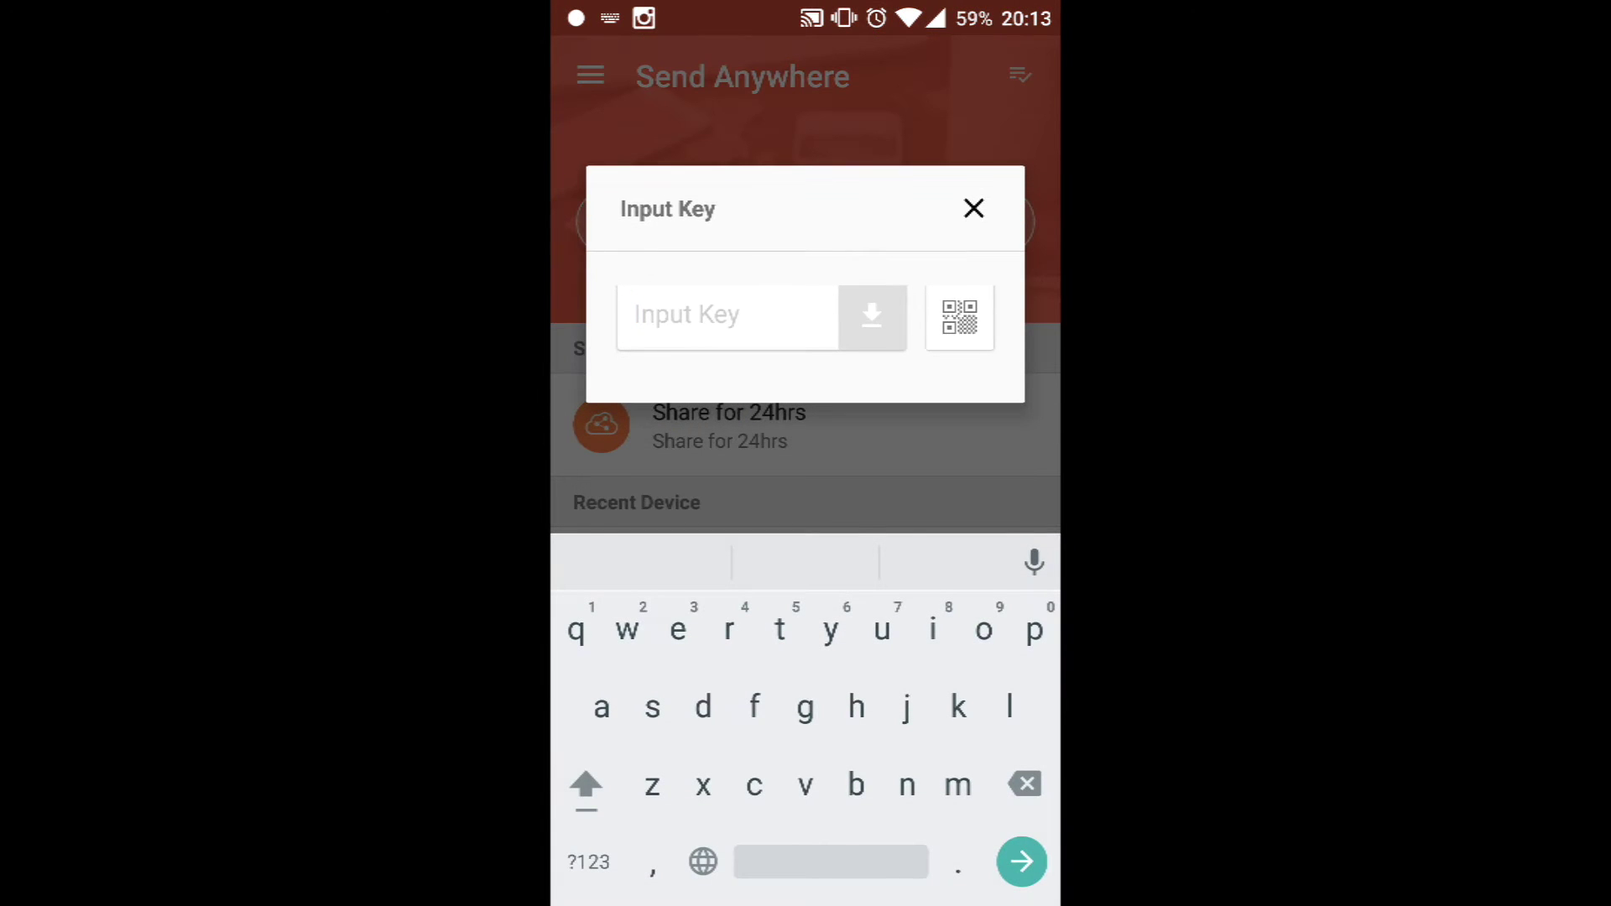
click(960, 317)
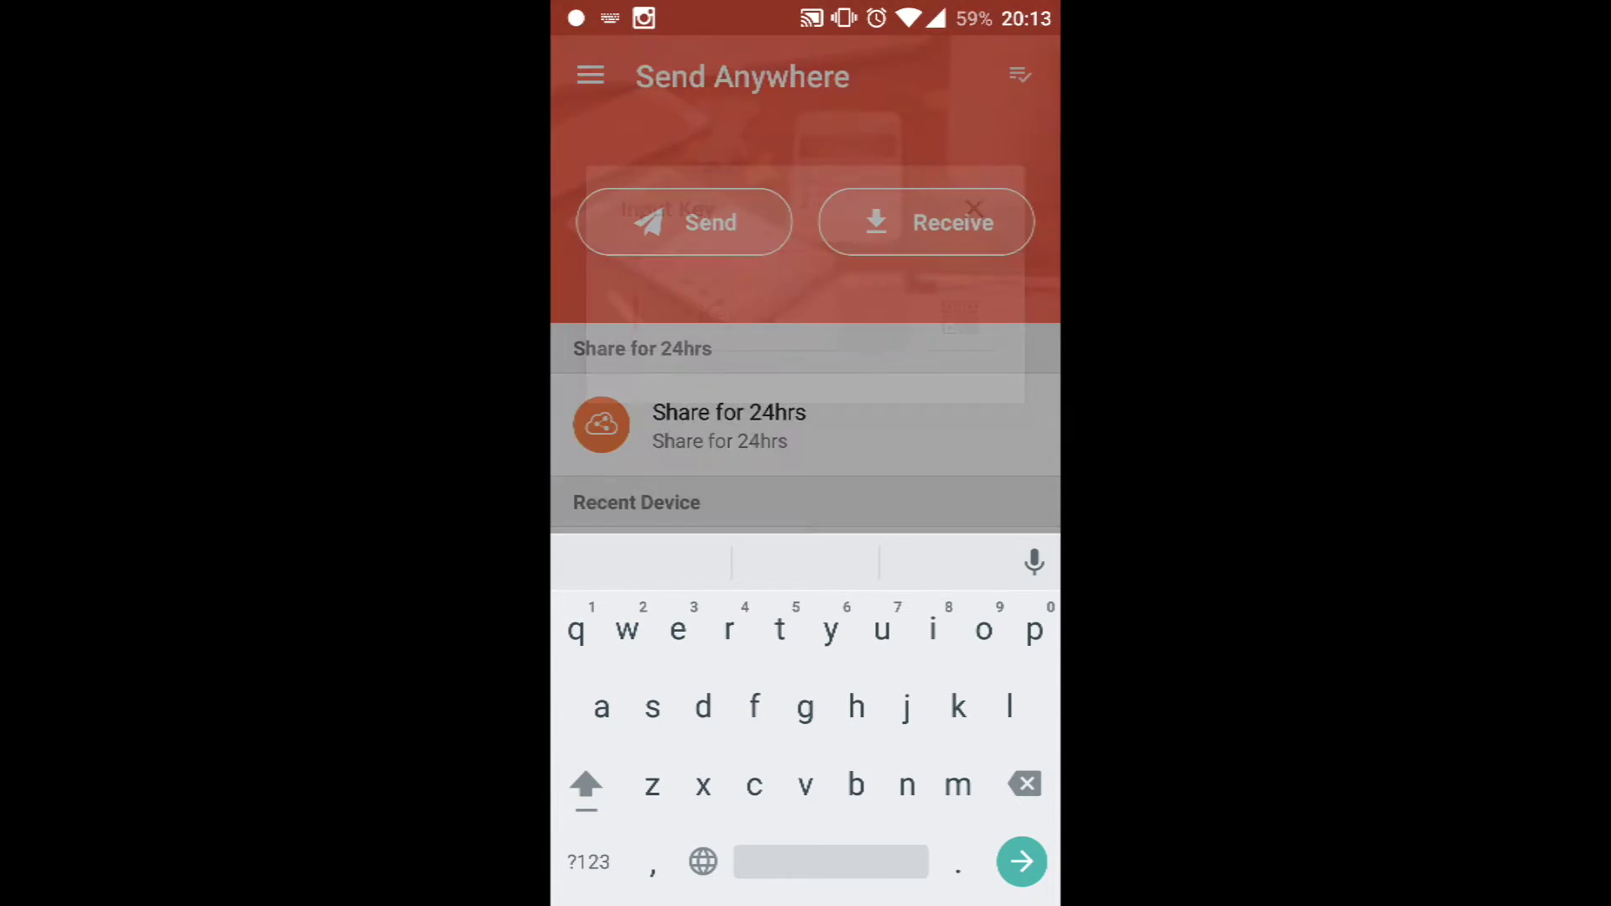